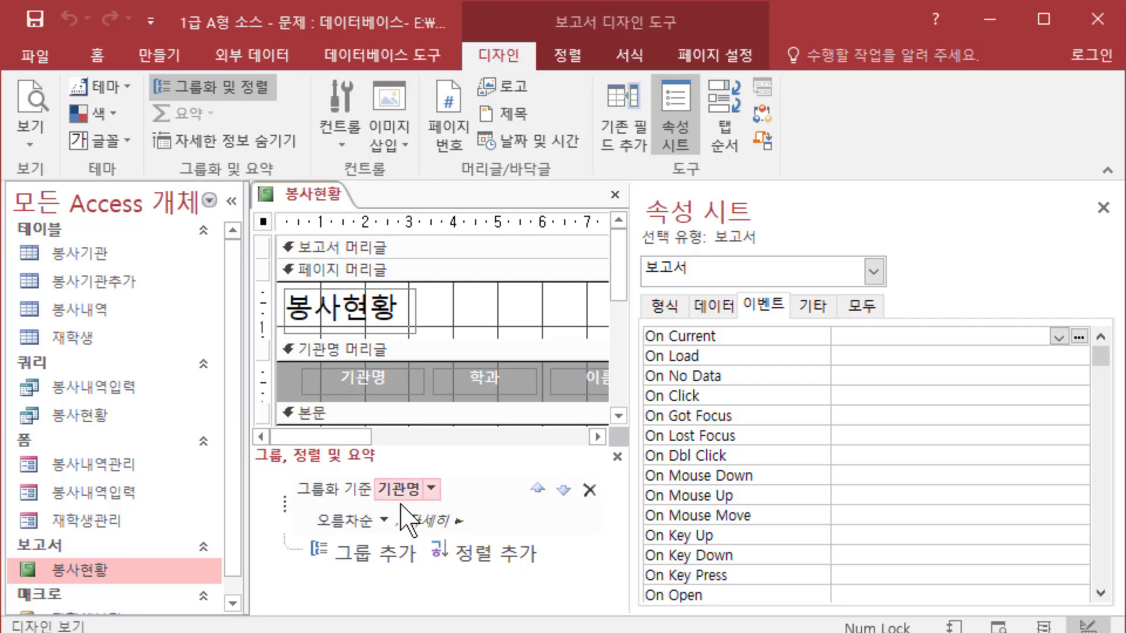
Step: Check in print preview how the 학과 records are ordered within each 기관명 group, and return to design view
{"action": "left_click", "coordinate": [338, 490]}
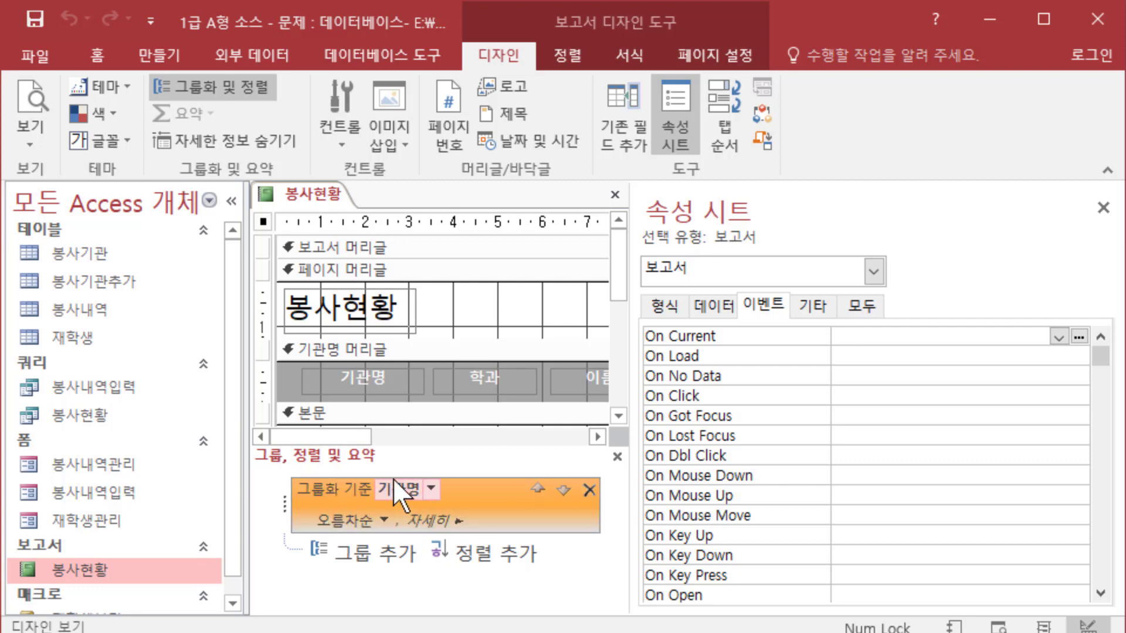
{"action": "left_click", "coordinate": [32, 95]}
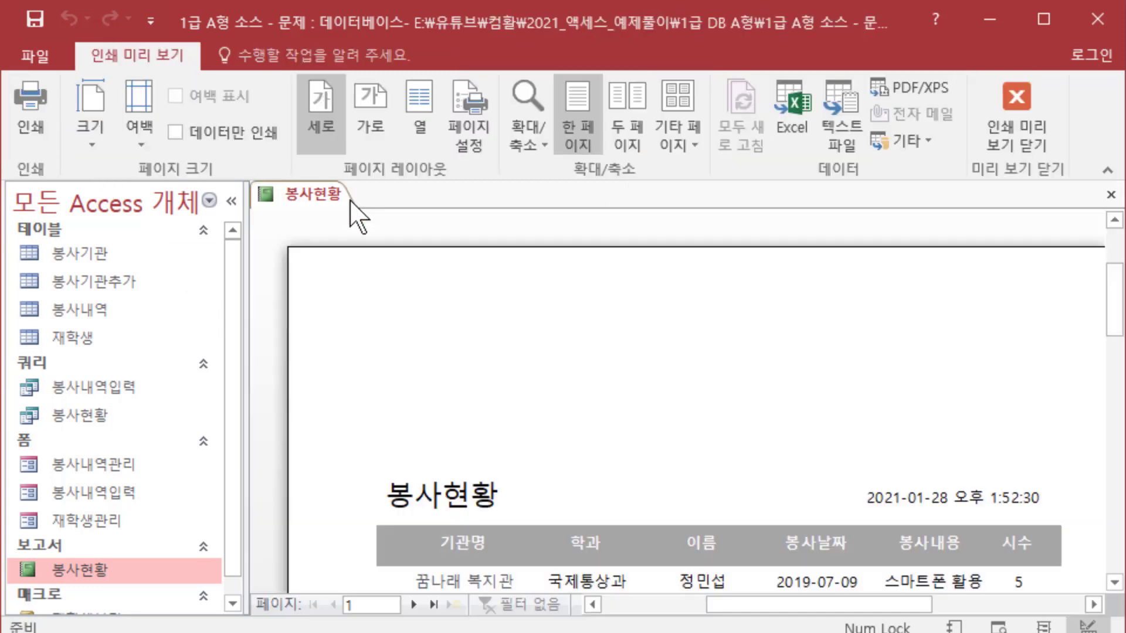
{"action": "scroll", "coordinate": [641, 398], "scroll_direction": "down", "scroll_amount": 3}
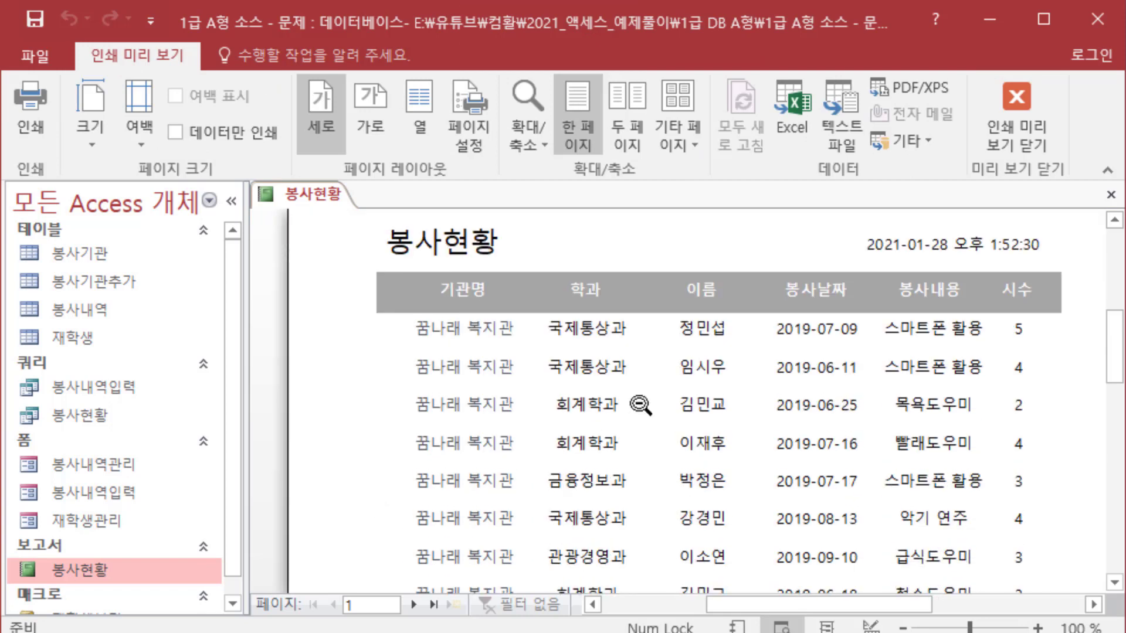
{"action": "scroll", "coordinate": [641, 405], "scroll_direction": "down", "scroll_amount": 1}
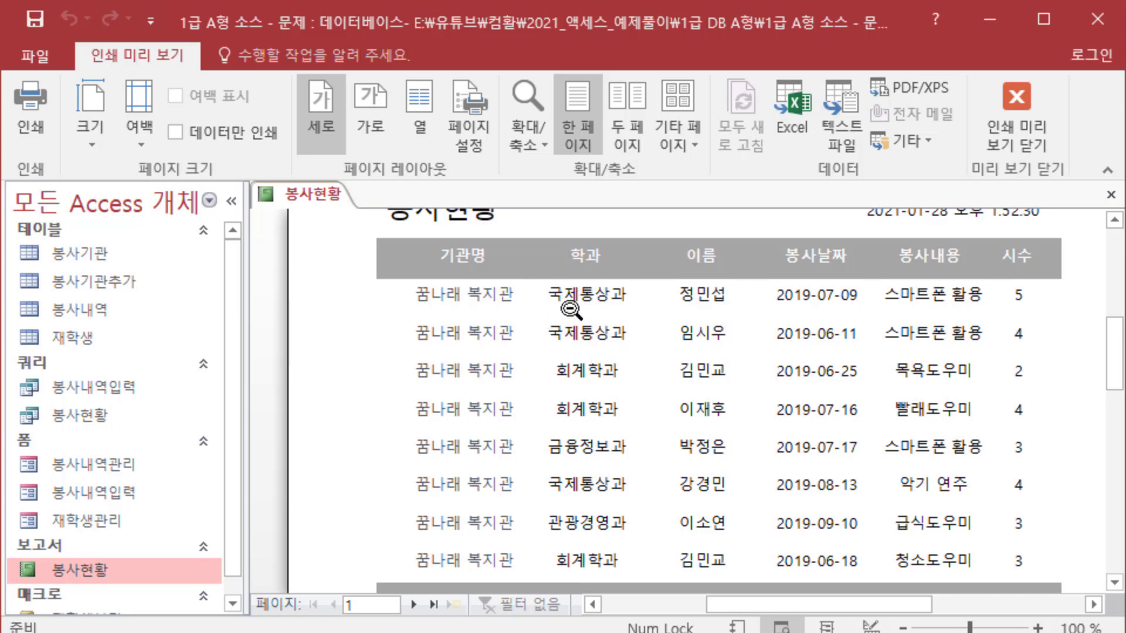
{"action": "left_click", "coordinate": [1018, 124]}
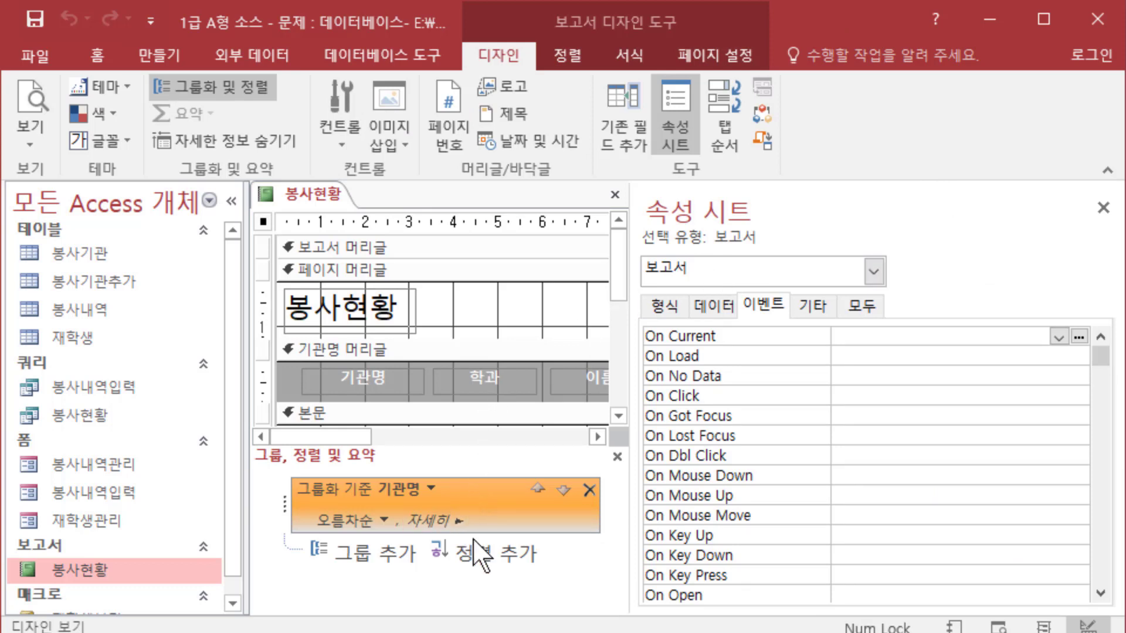
Step: Add a descending sort on the 학과 field below the 기관명 grouping and check the record order in print preview
{"action": "left_click", "coordinate": [483, 555]}
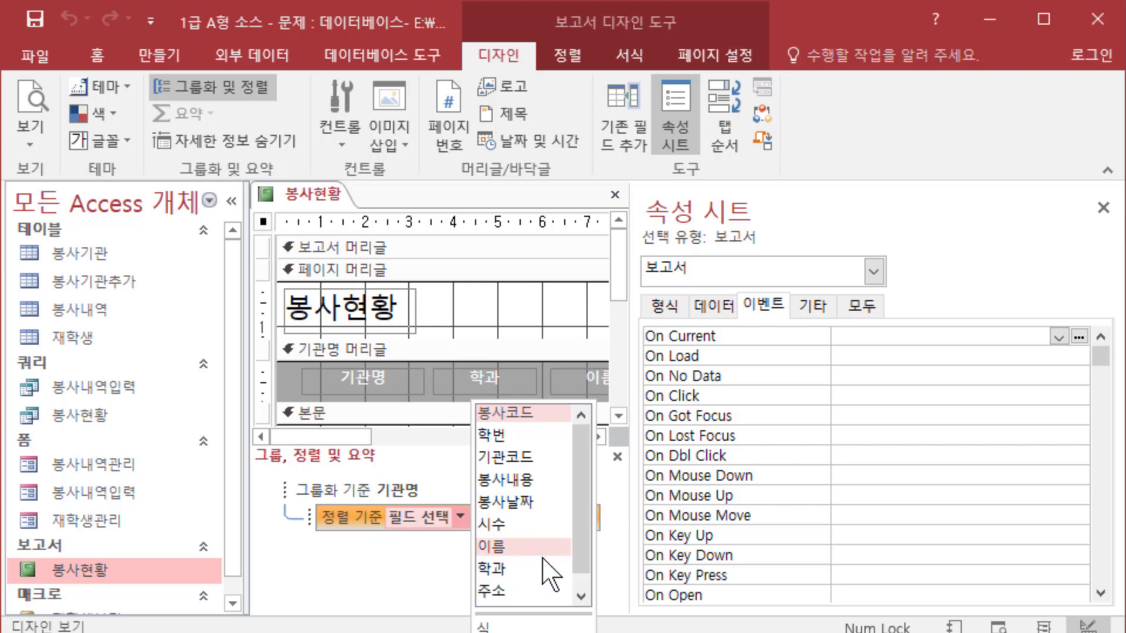
{"action": "left_click", "coordinate": [491, 568]}
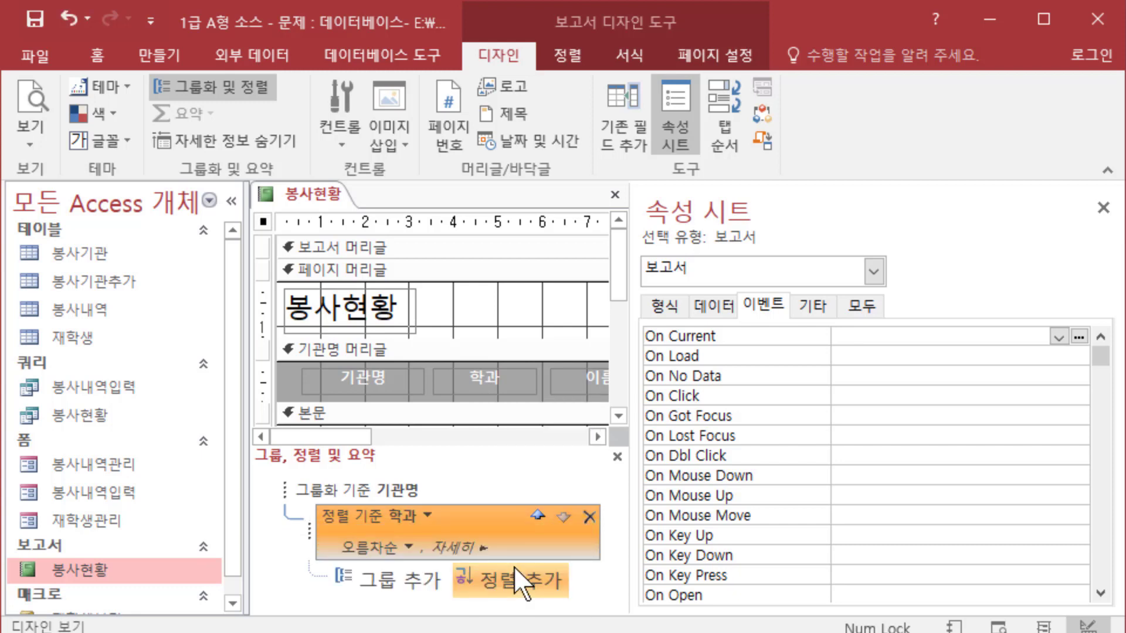
{"action": "left_click", "coordinate": [408, 550]}
{"action": "left_click", "coordinate": [381, 594]}
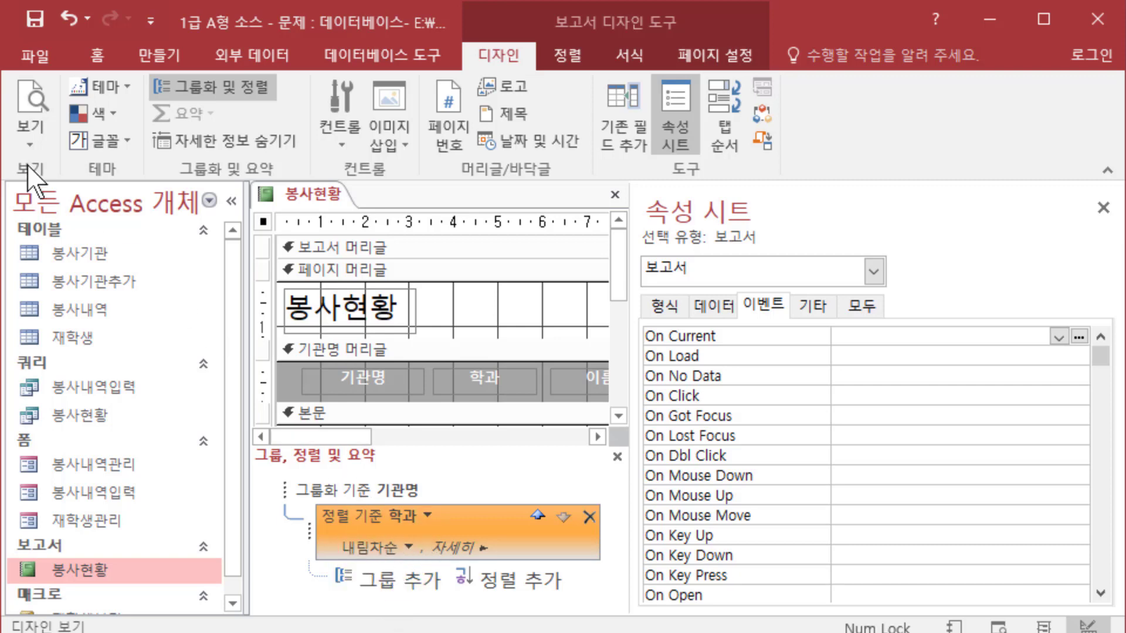
{"action": "left_click", "coordinate": [26, 99]}
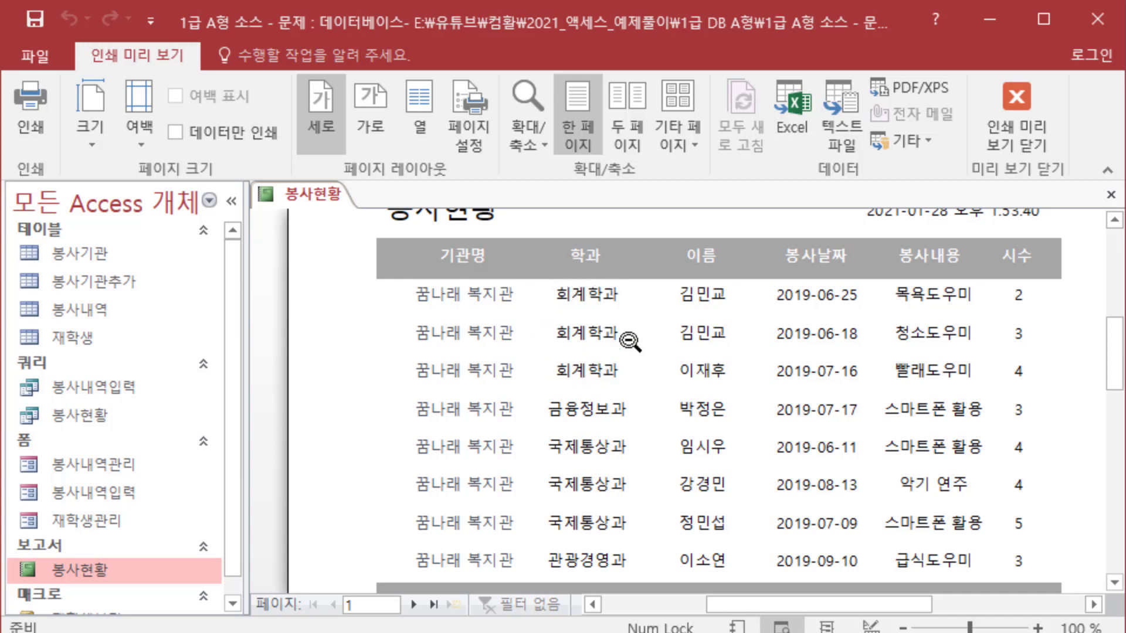
{"action": "left_click", "coordinate": [1017, 112]}
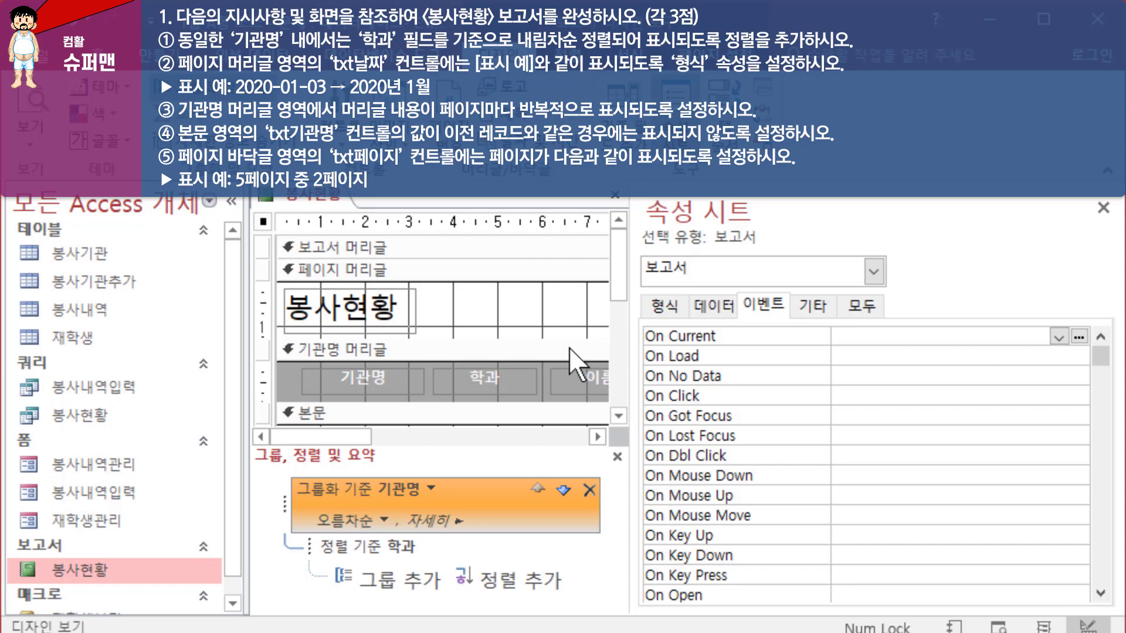
Step: Select the txt날짜 text box in the page header and check in print preview how its date is shown
{"action": "left_click", "coordinate": [873, 269]}
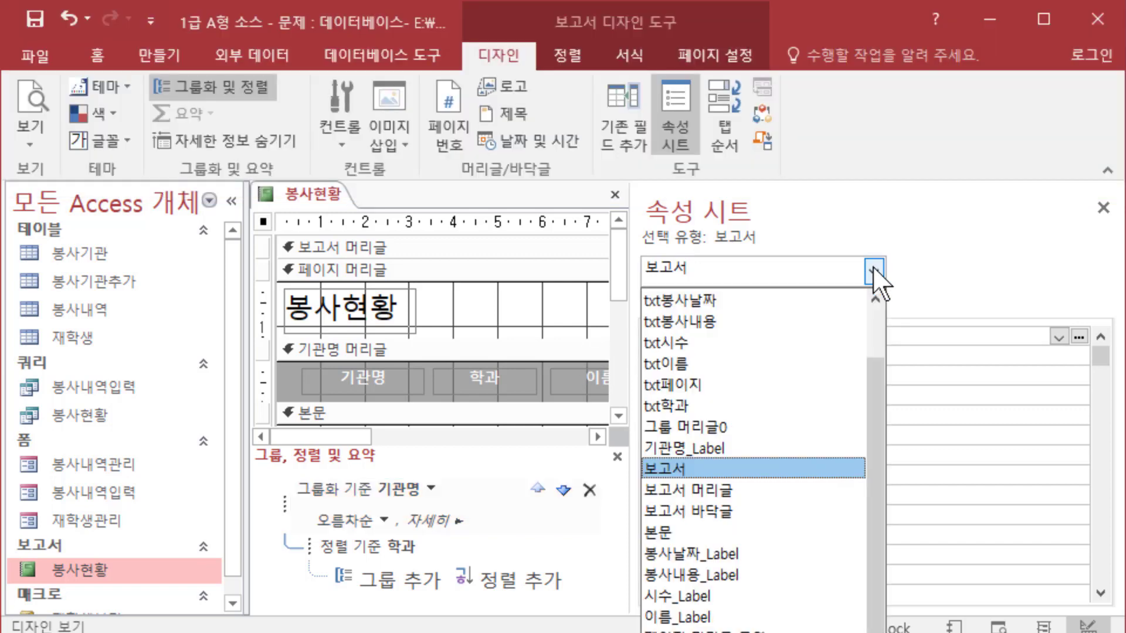
{"action": "scroll", "coordinate": [793, 364], "scroll_direction": "up", "scroll_amount": 1}
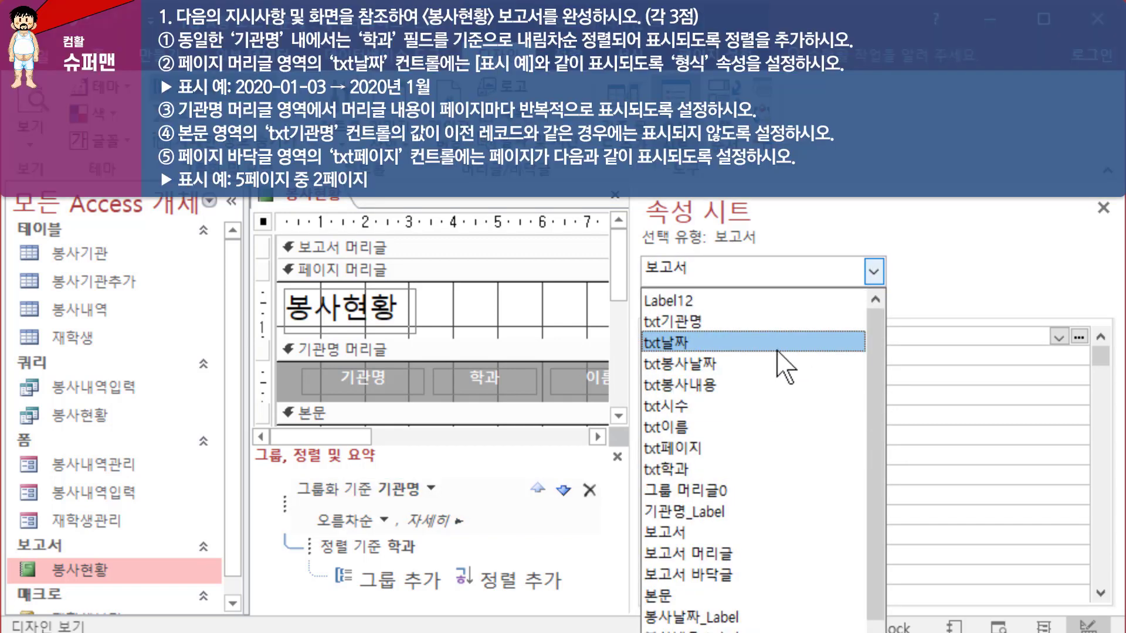
{"action": "left_click", "coordinate": [778, 351]}
{"action": "left_click_drag", "start_coordinate": [358, 438], "coordinate": [501, 439]}
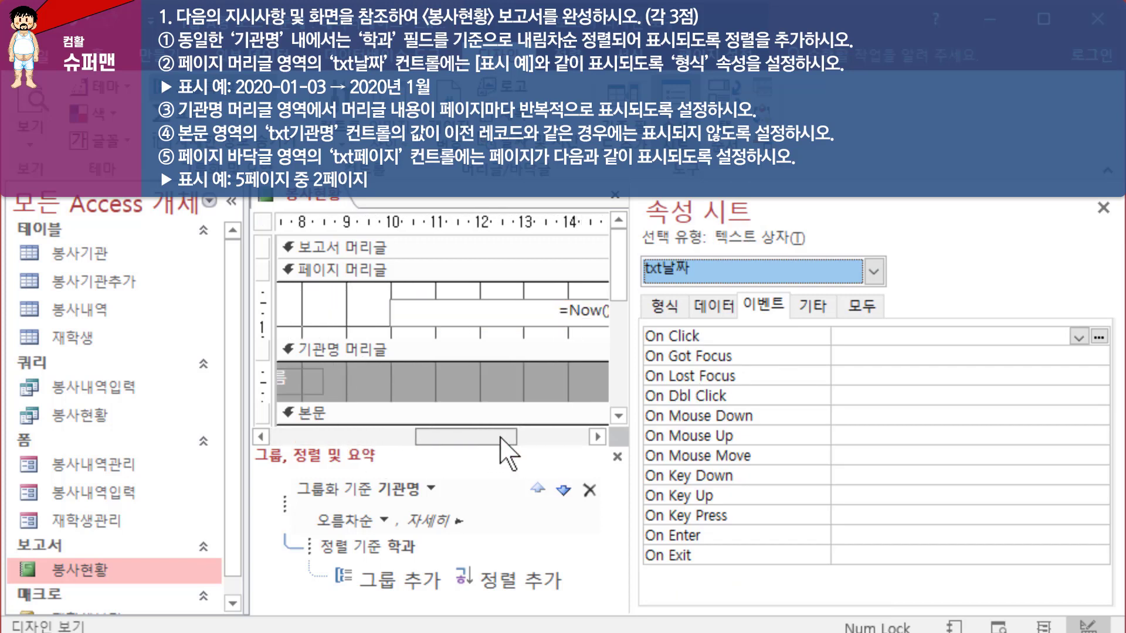
{"action": "scroll", "coordinate": [501, 437], "scroll_direction": "right", "scroll_amount": 2}
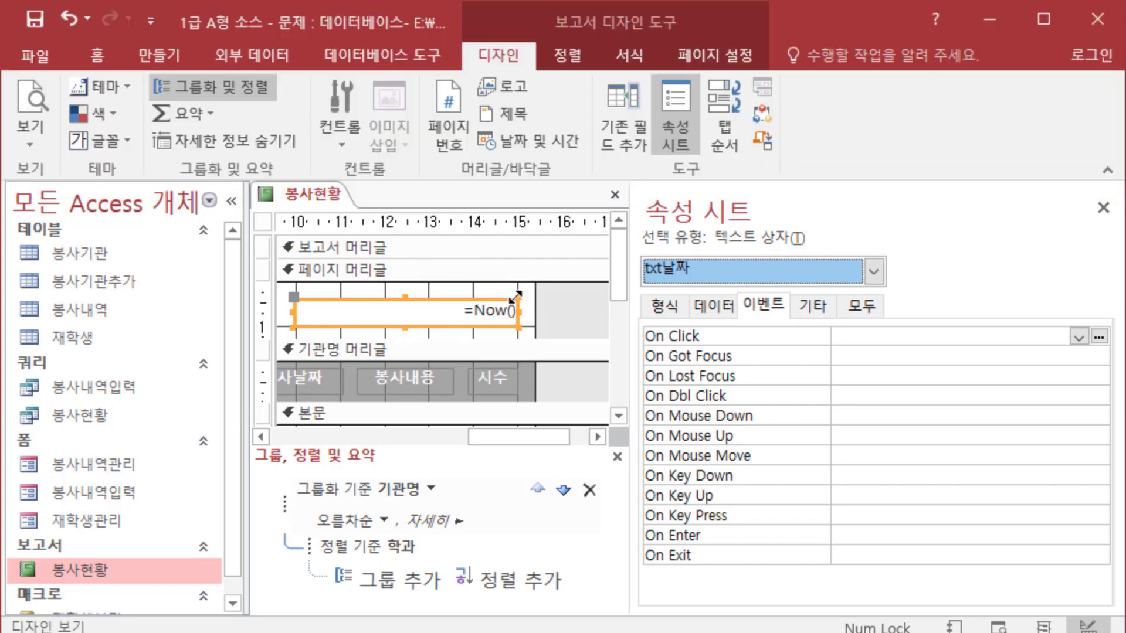
{"action": "left_click", "coordinate": [29, 108]}
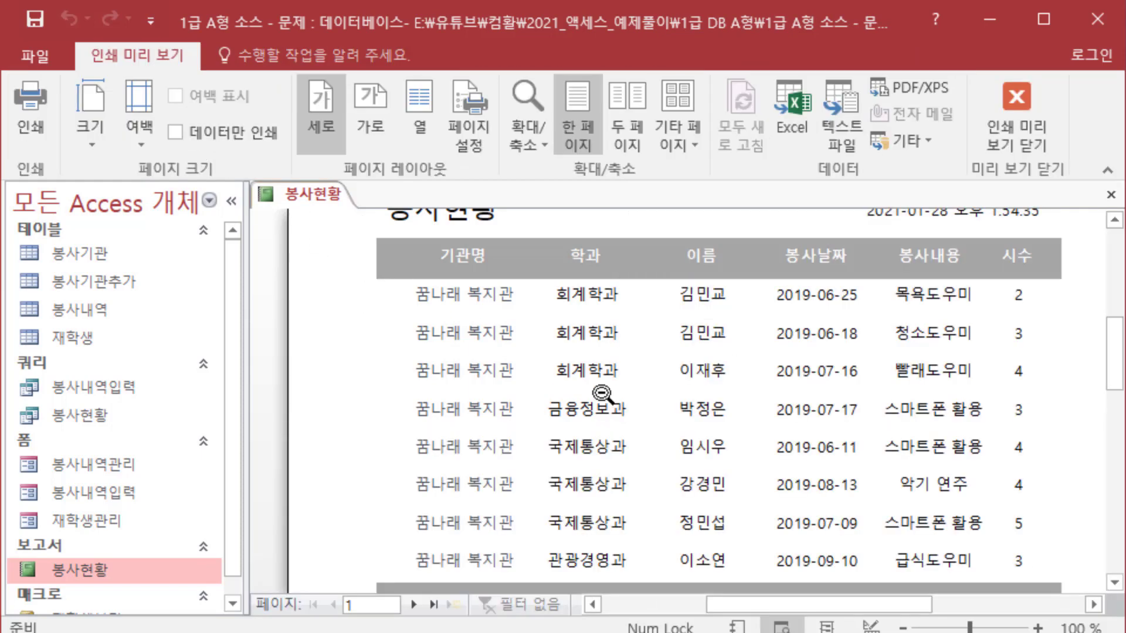
{"action": "scroll", "coordinate": [883, 428], "scroll_direction": "up", "scroll_amount": 2}
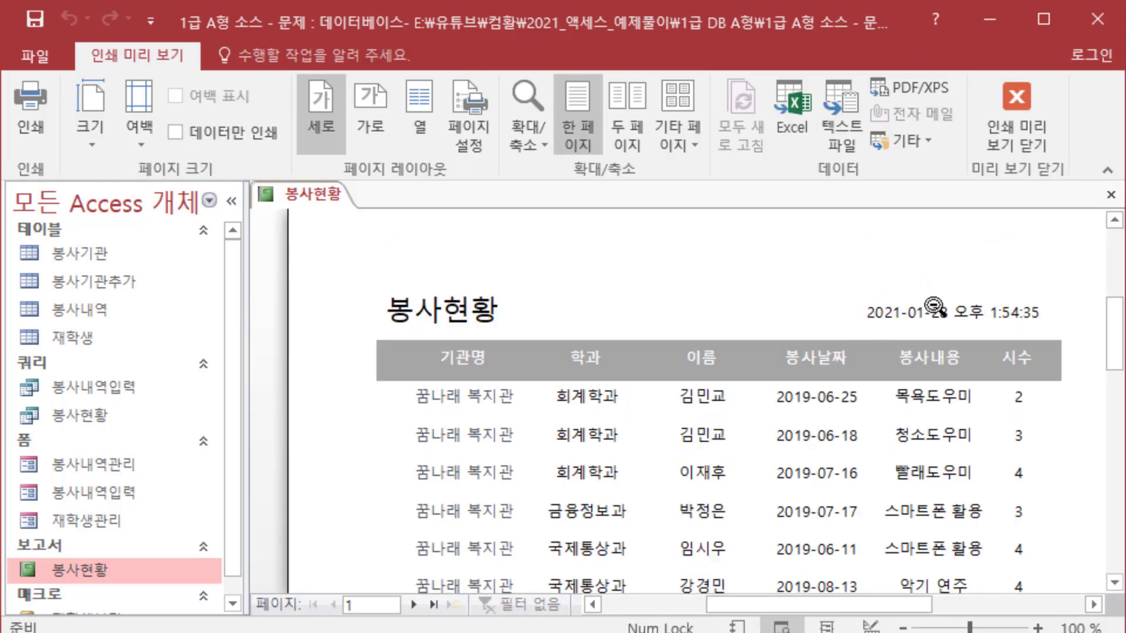
{"action": "left_click", "coordinate": [1032, 113]}
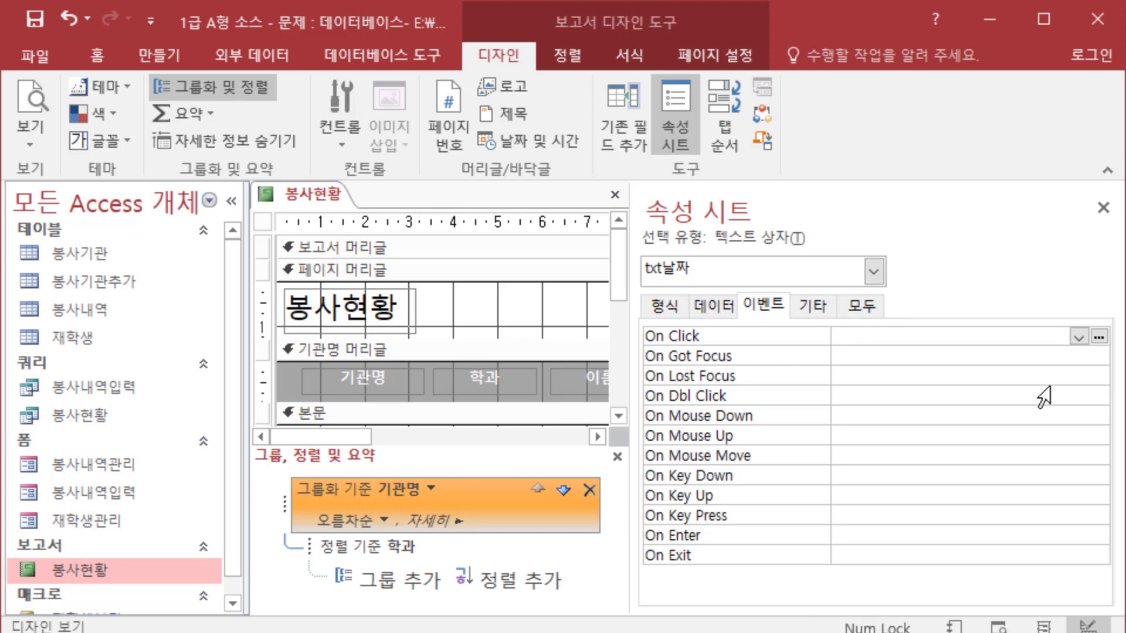
Step: Set the 형식 property of txt날짜 to yyyy년 m월 and check the date in print preview
{"action": "left_click", "coordinate": [862, 305]}
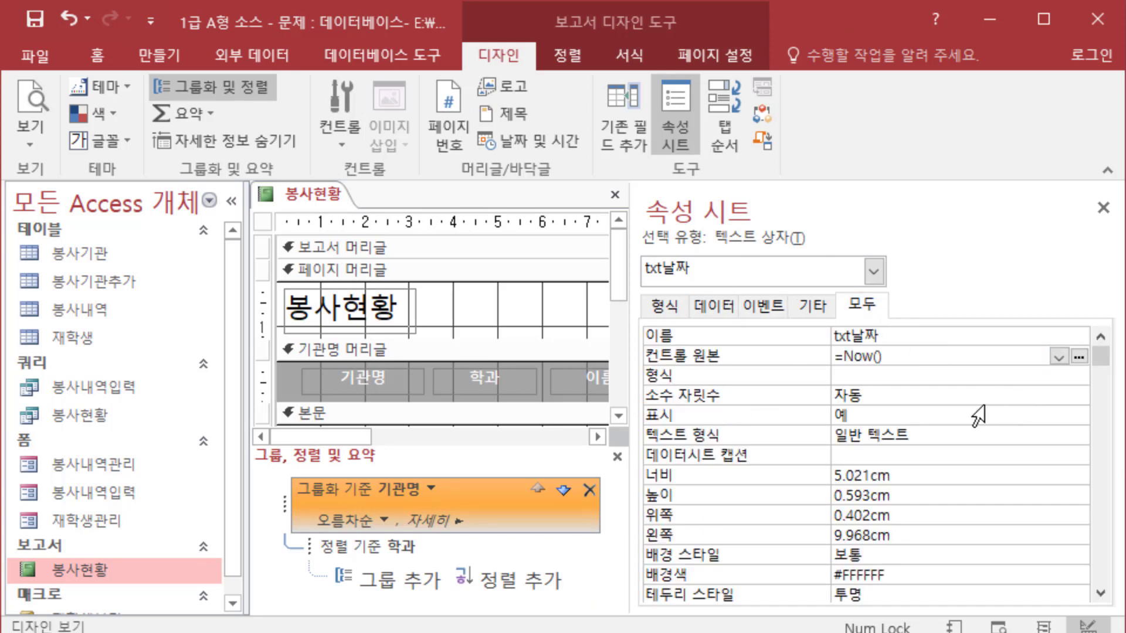
{"action": "left_click", "coordinate": [884, 376]}
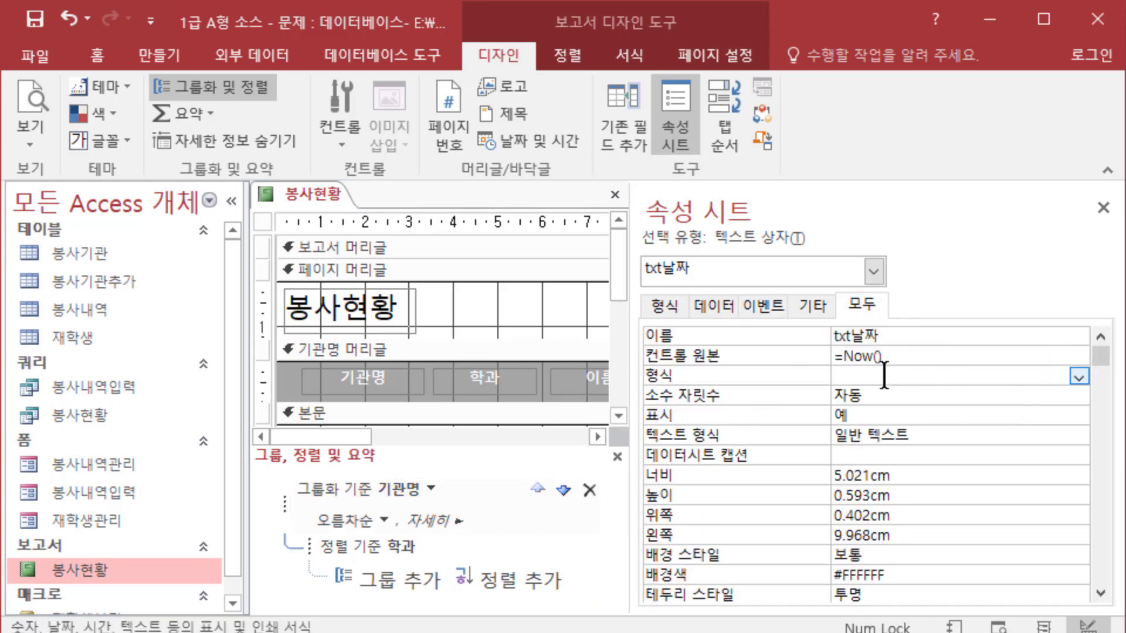
{"action": "left_click", "coordinate": [1079, 377]}
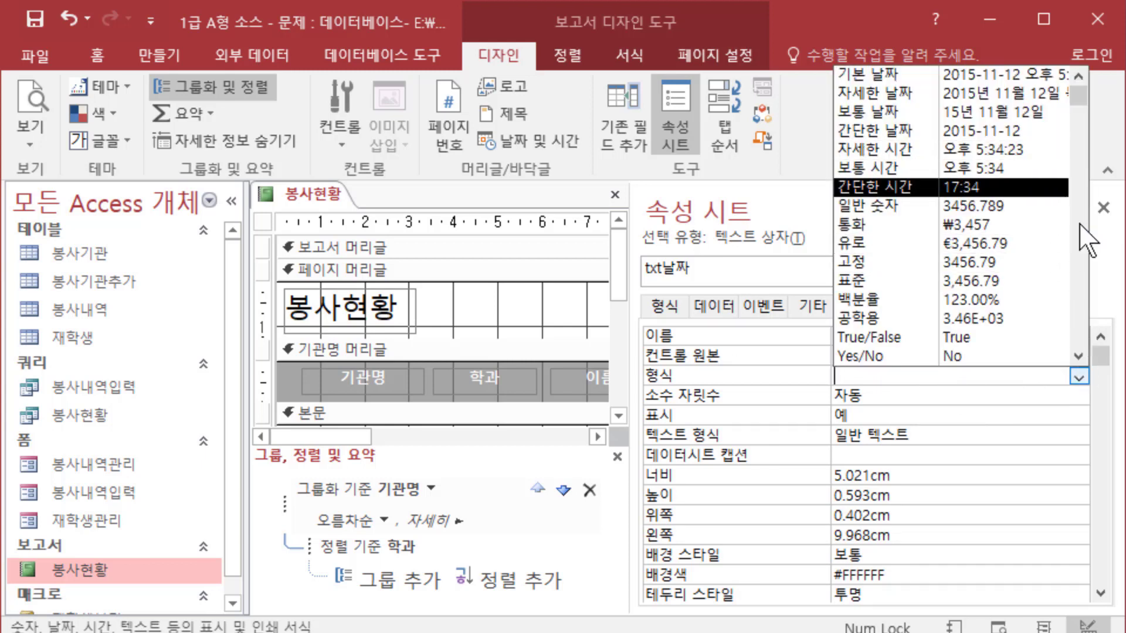
{"action": "left_click", "coordinate": [1085, 377]}
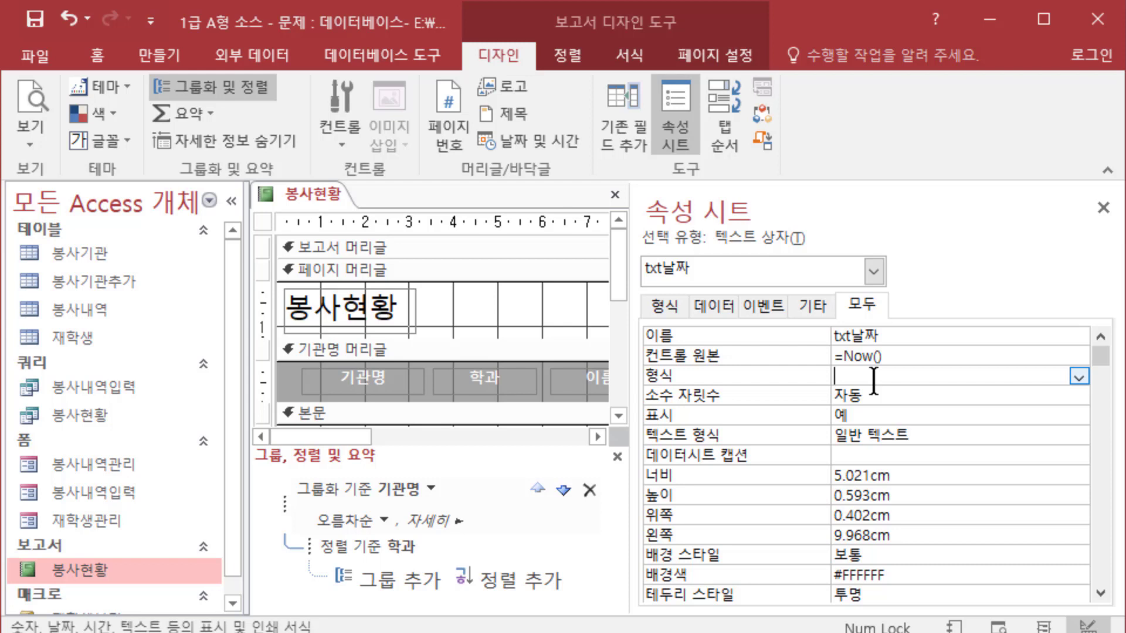
{"action": "type", "text": "yyyy"}
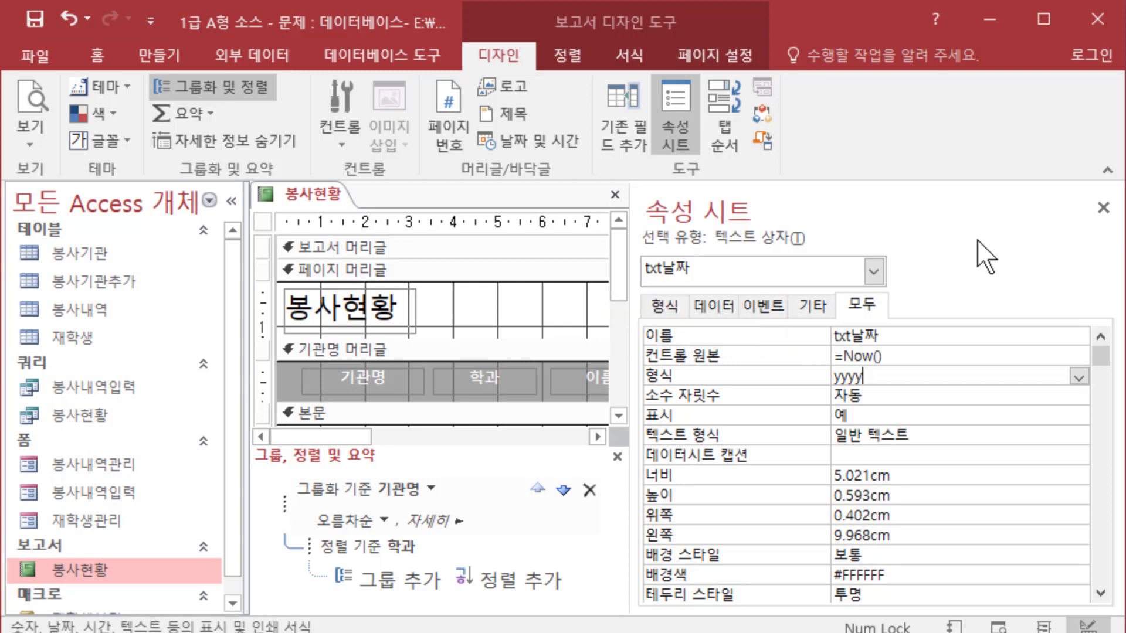
{"action": "type", "text": "년"}
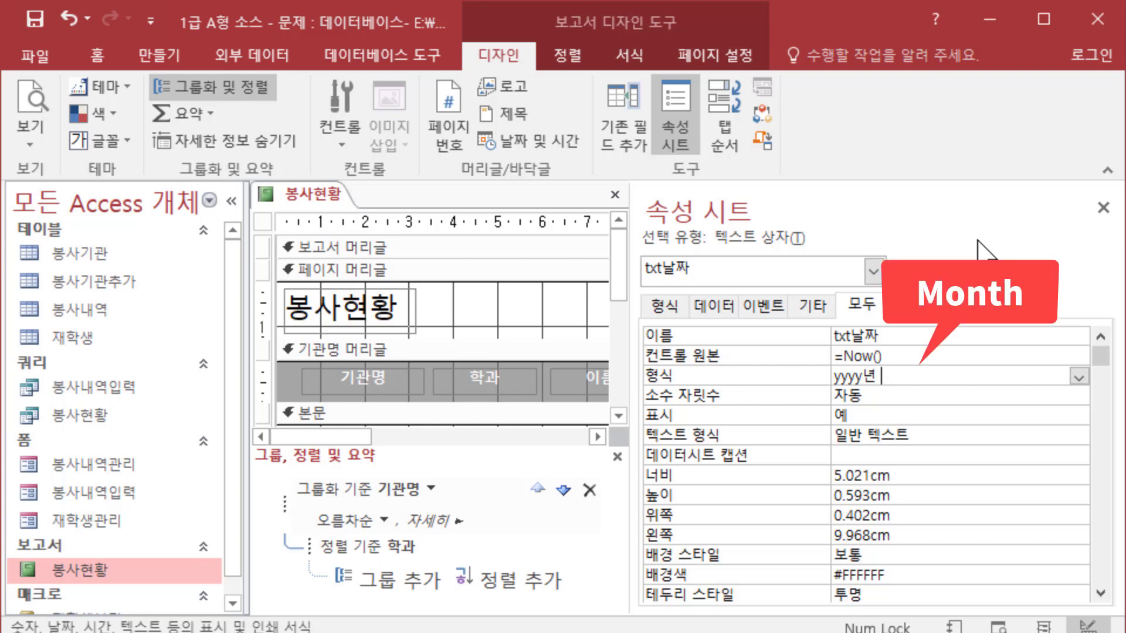
{"action": "type", "text": "m월"}
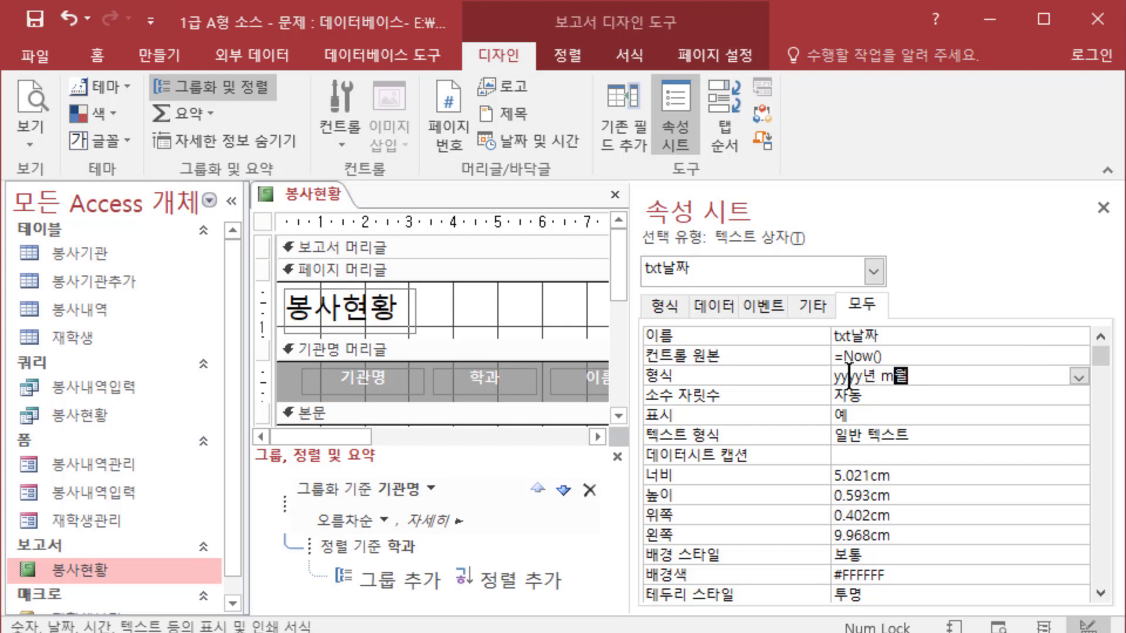
{"action": "left_click", "coordinate": [30, 101]}
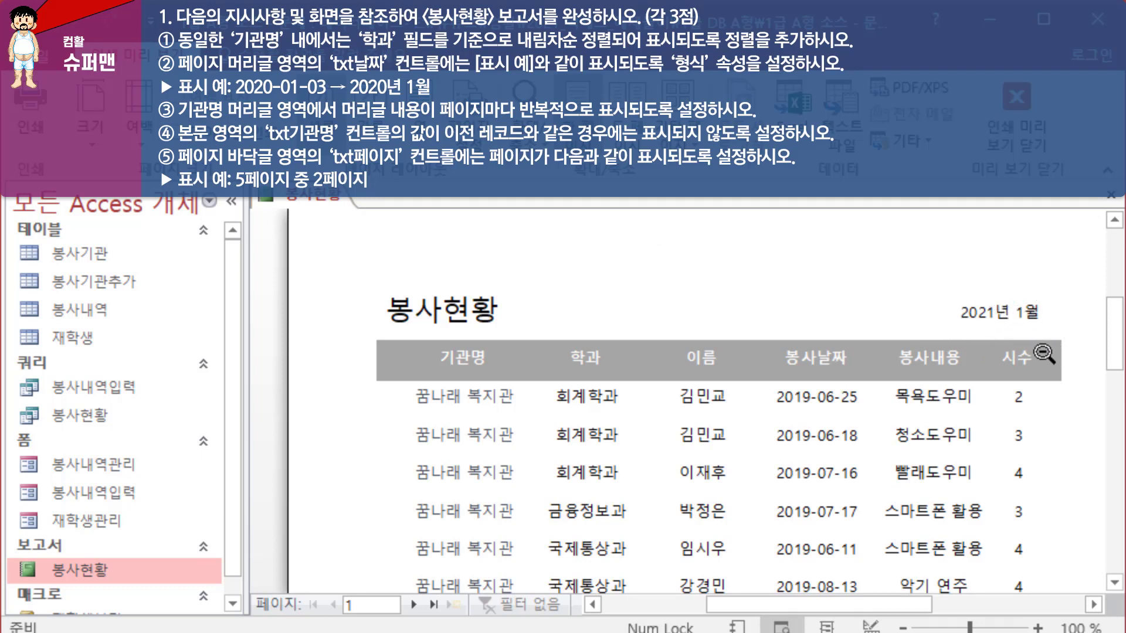
{"action": "left_click", "coordinate": [1004, 124]}
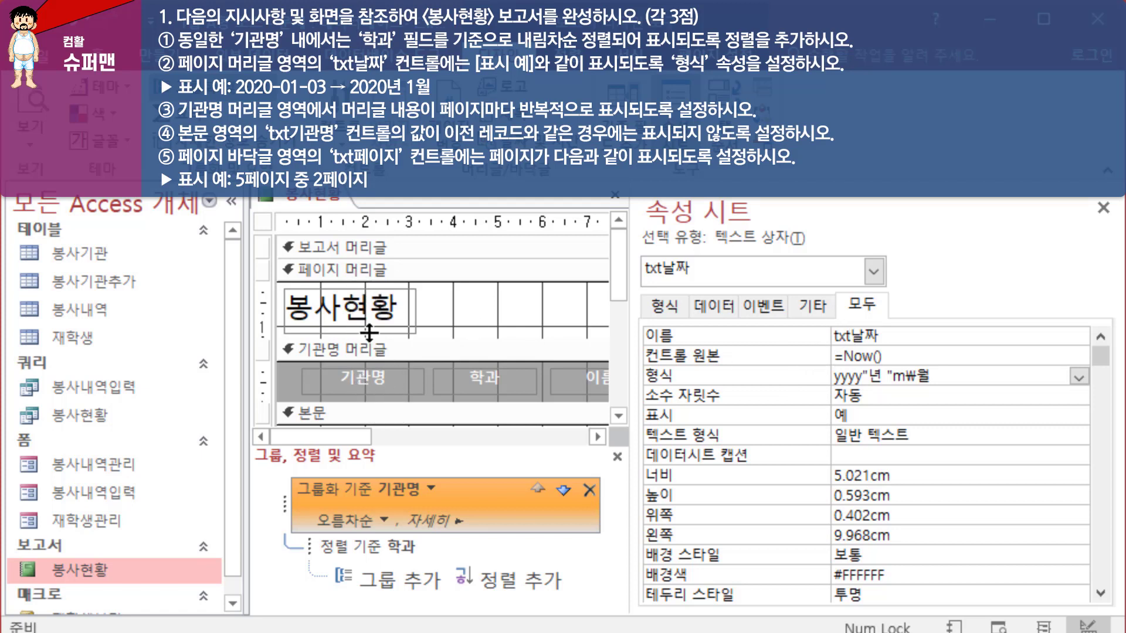
Step: Select the 기관명 group header and examine pages 1 and 2 in print preview for repetition of its column headings
{"action": "left_click", "coordinate": [357, 352]}
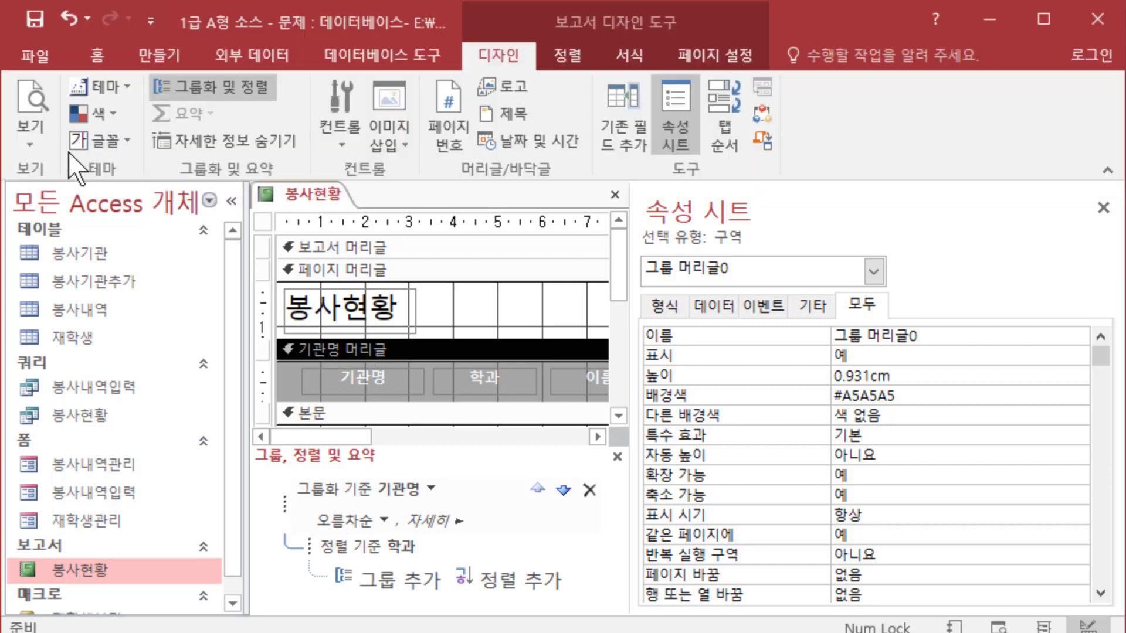
{"action": "left_click", "coordinate": [36, 94]}
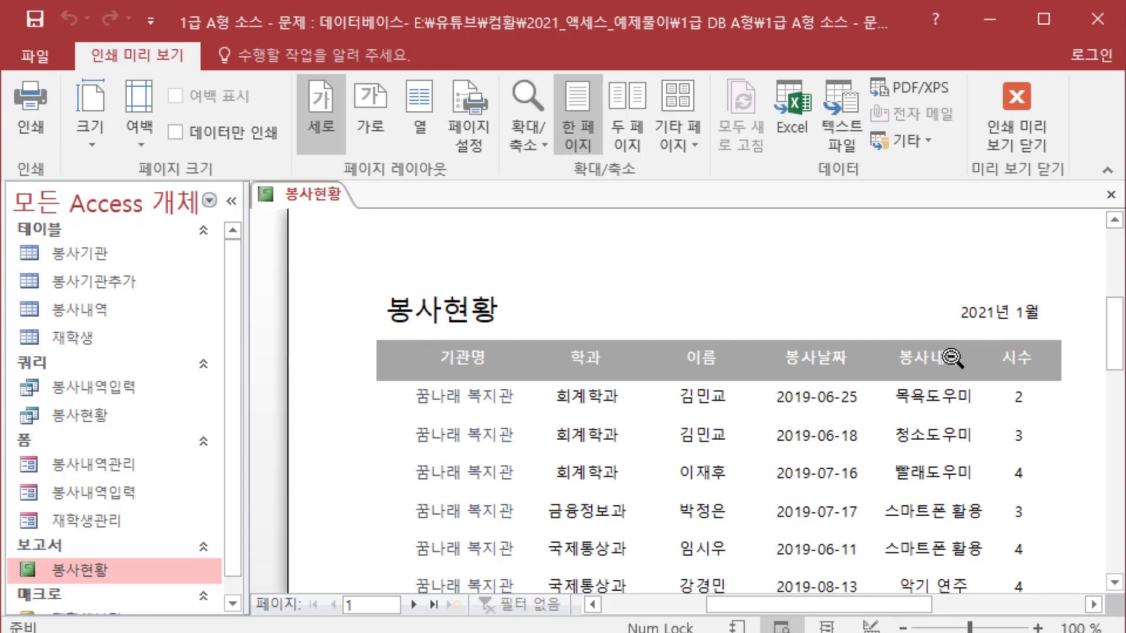
{"action": "scroll", "coordinate": [951, 358], "scroll_direction": "down", "scroll_amount": 10}
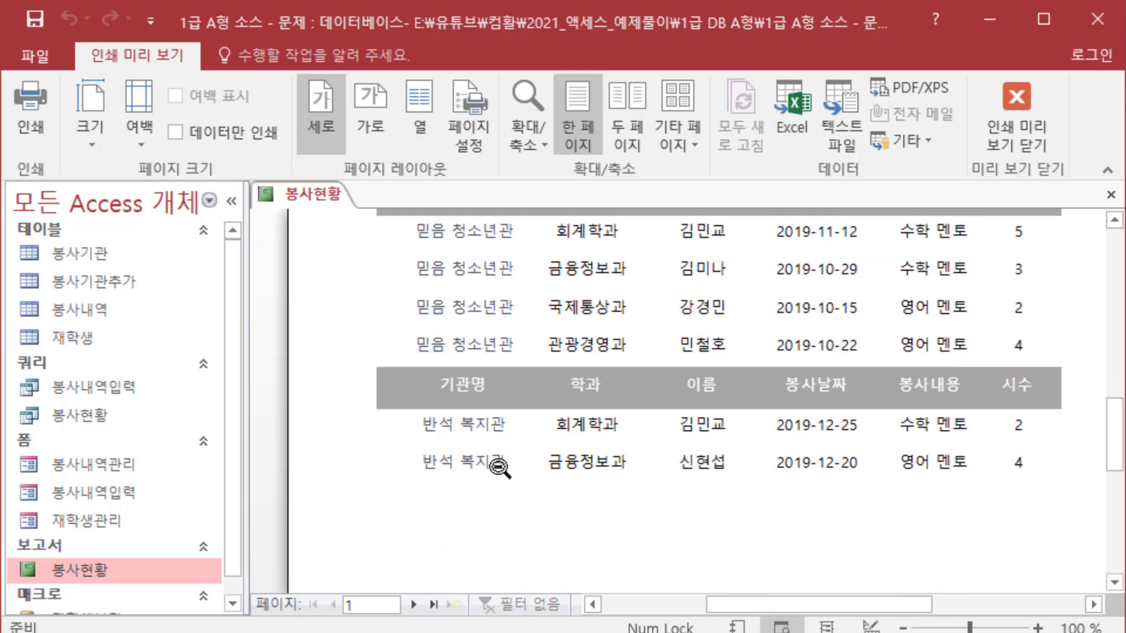
{"action": "left_click", "coordinate": [414, 604]}
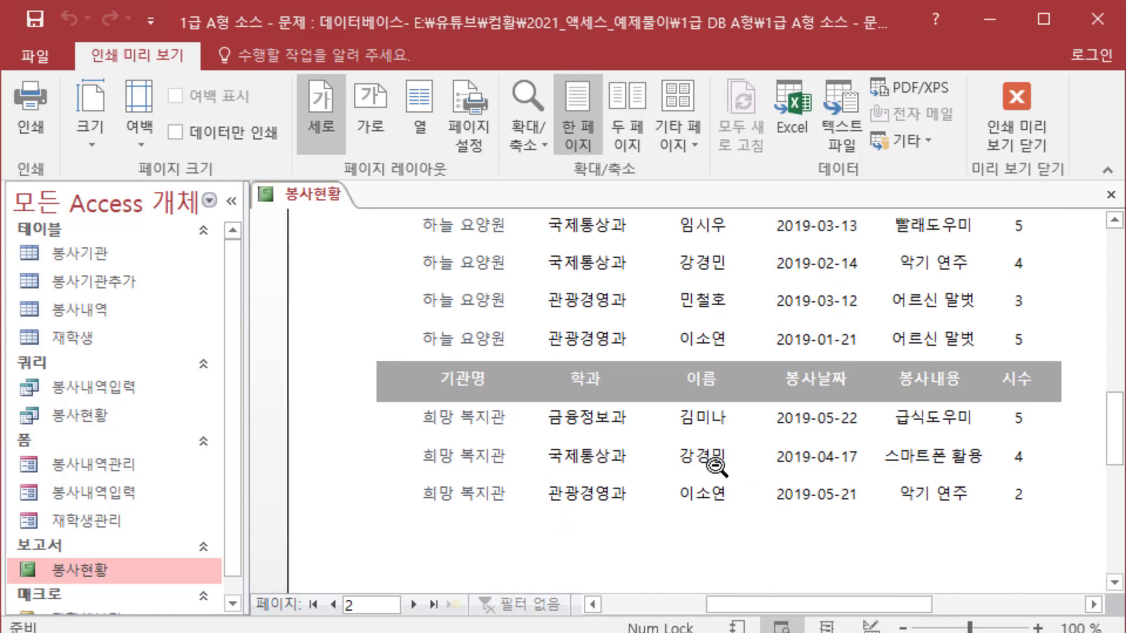
{"action": "scroll", "coordinate": [715, 467], "scroll_direction": "up", "scroll_amount": 5}
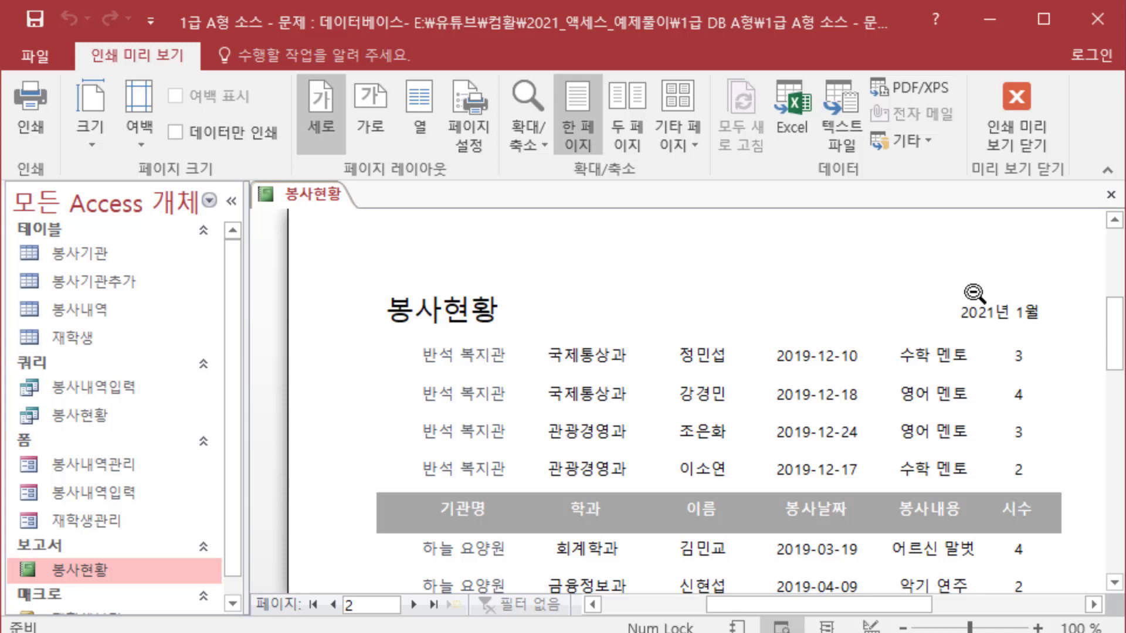
{"action": "left_click", "coordinate": [1011, 132]}
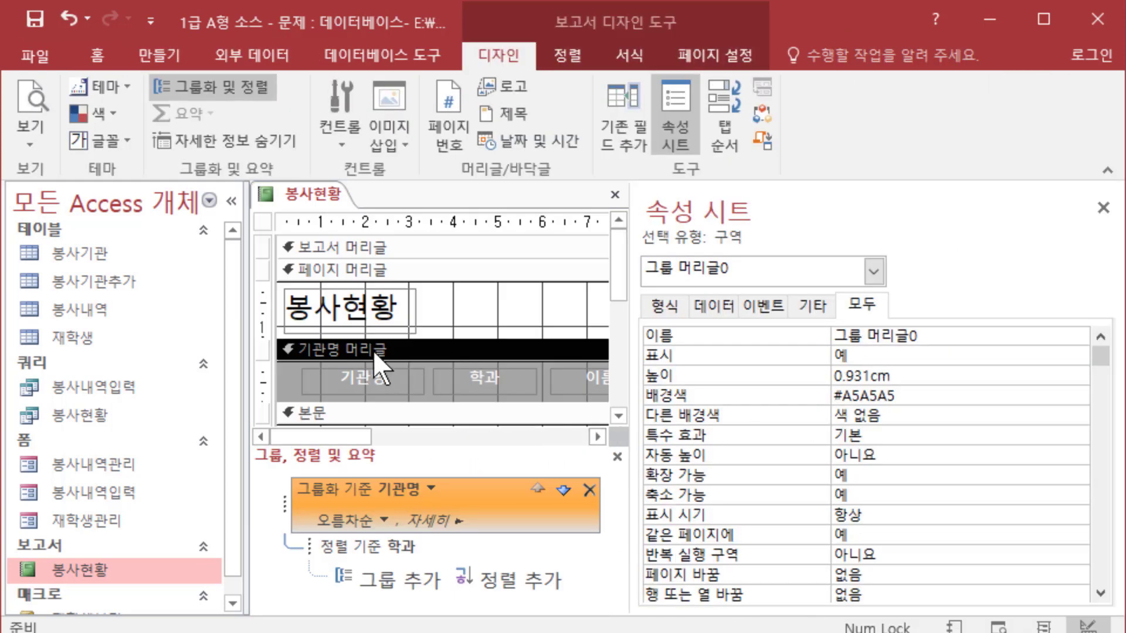
Step: Set the 반복 실행 구역 property of the 기관명 group header to 예
{"action": "left_click", "coordinate": [407, 350]}
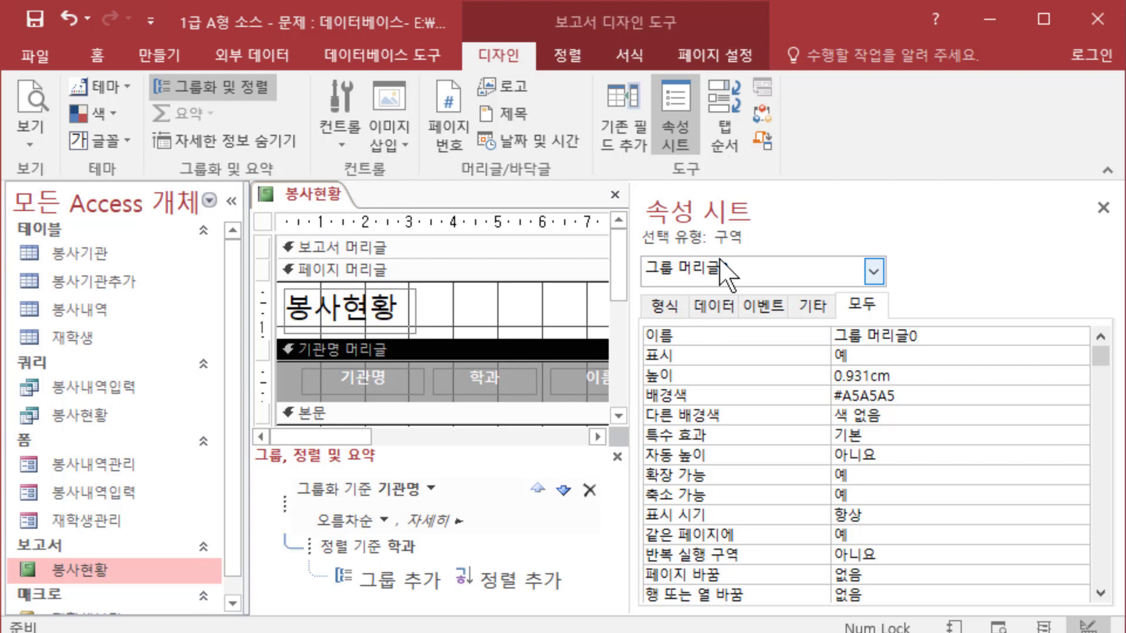
{"action": "left_click", "coordinate": [911, 554]}
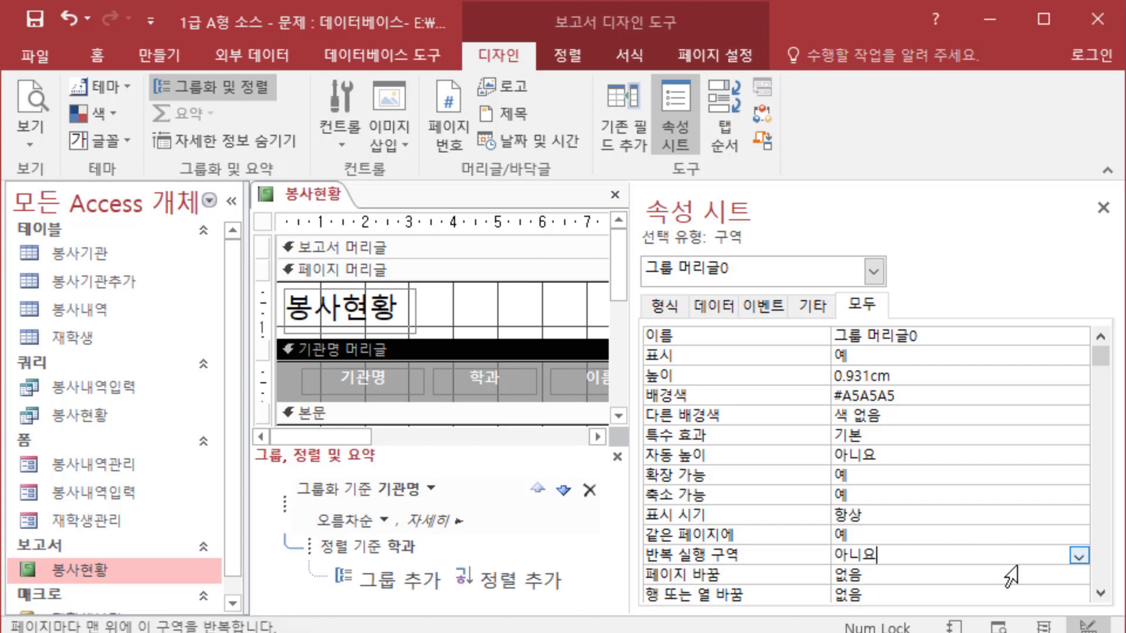
{"action": "left_click", "coordinate": [1080, 556]}
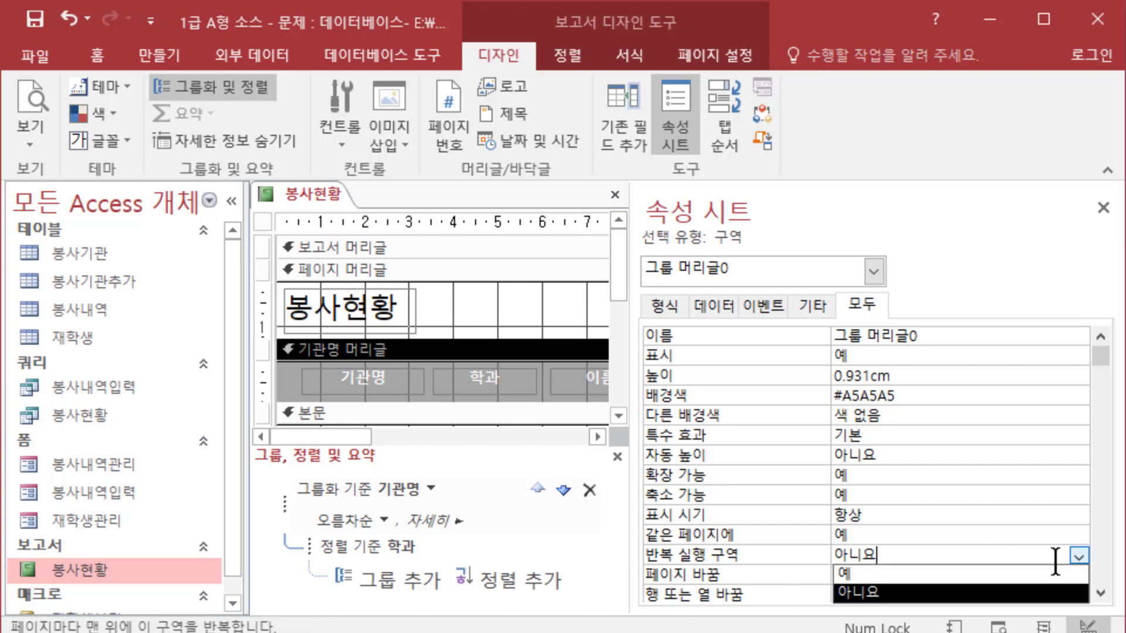
{"action": "left_click", "coordinate": [1036, 573]}
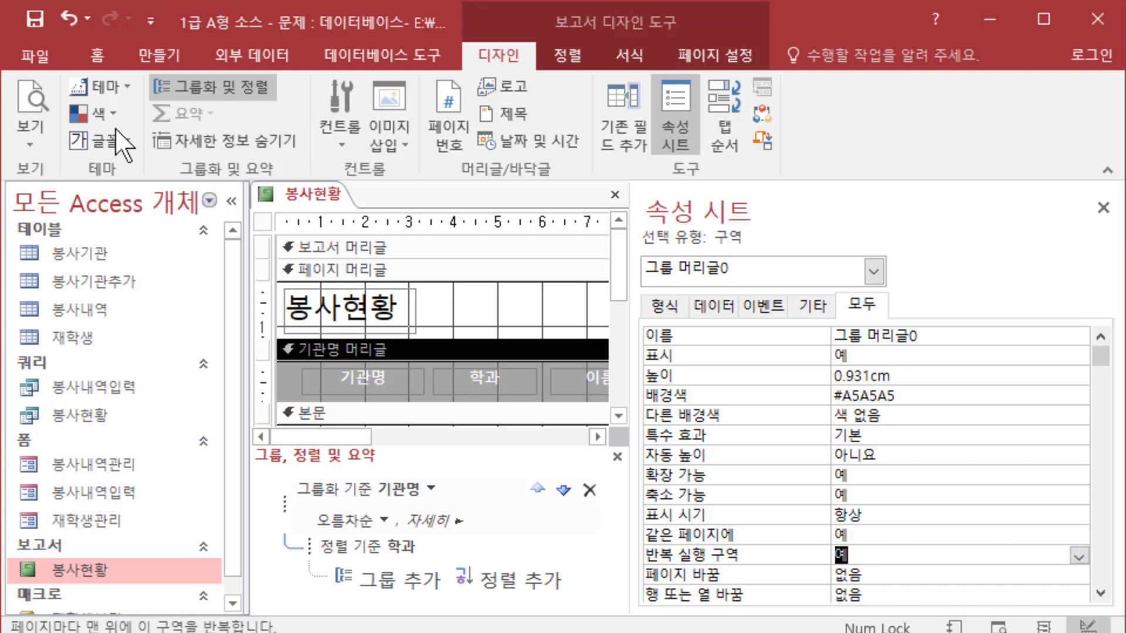
Step: Check on pages 1 and 2 in print preview whether the 기관명 group header repeats, and return to the report design
{"action": "left_click", "coordinate": [45, 97]}
{"action": "scroll", "coordinate": [734, 371], "scroll_direction": "down", "scroll_amount": 3}
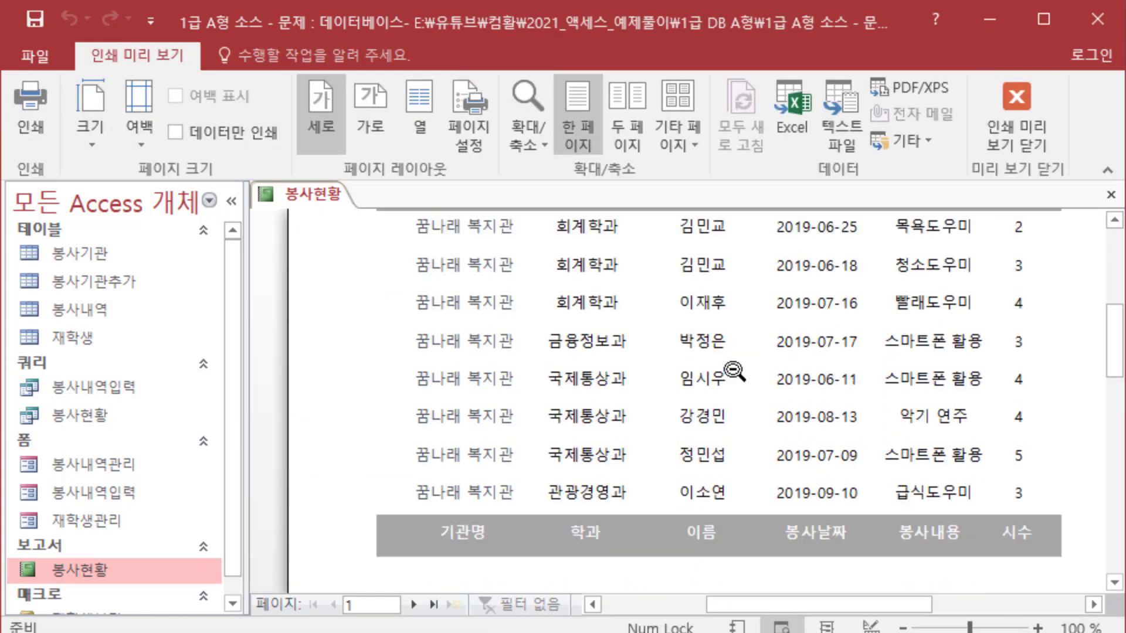
{"action": "scroll", "coordinate": [645, 376], "scroll_direction": "down", "scroll_amount": 5}
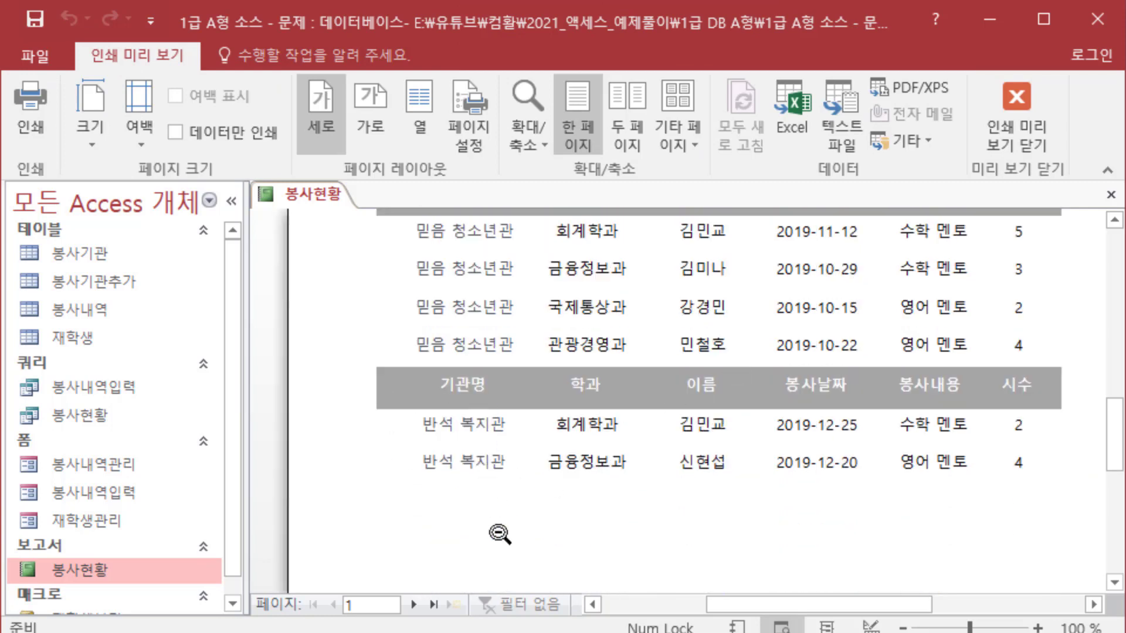
{"action": "left_click", "coordinate": [413, 604]}
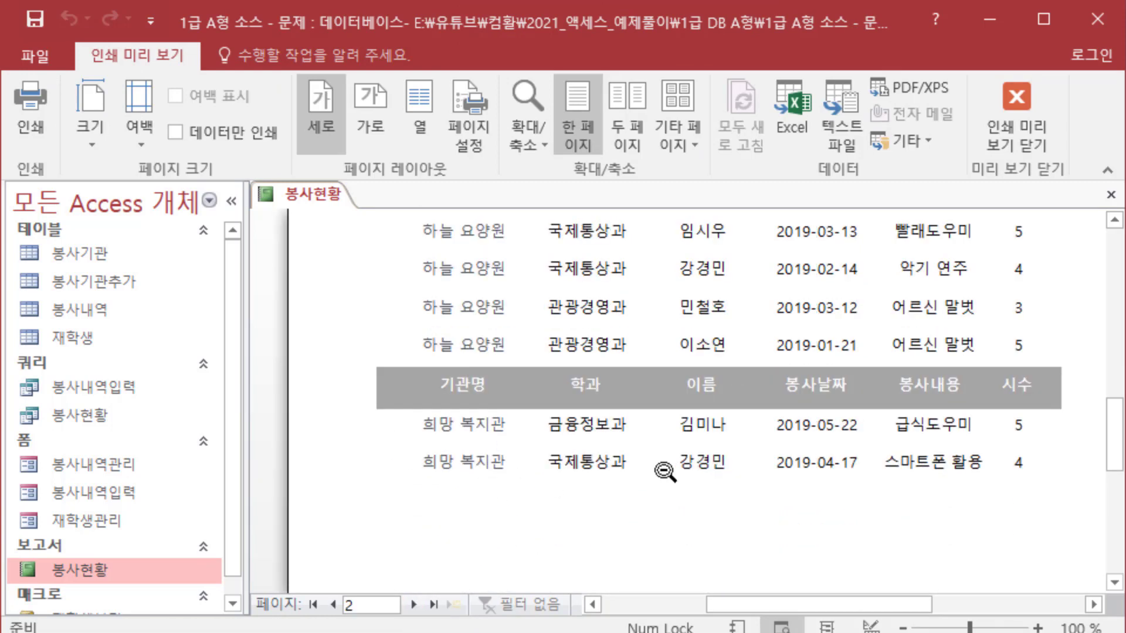
{"action": "scroll", "coordinate": [636, 462], "scroll_direction": "up", "scroll_amount": 8}
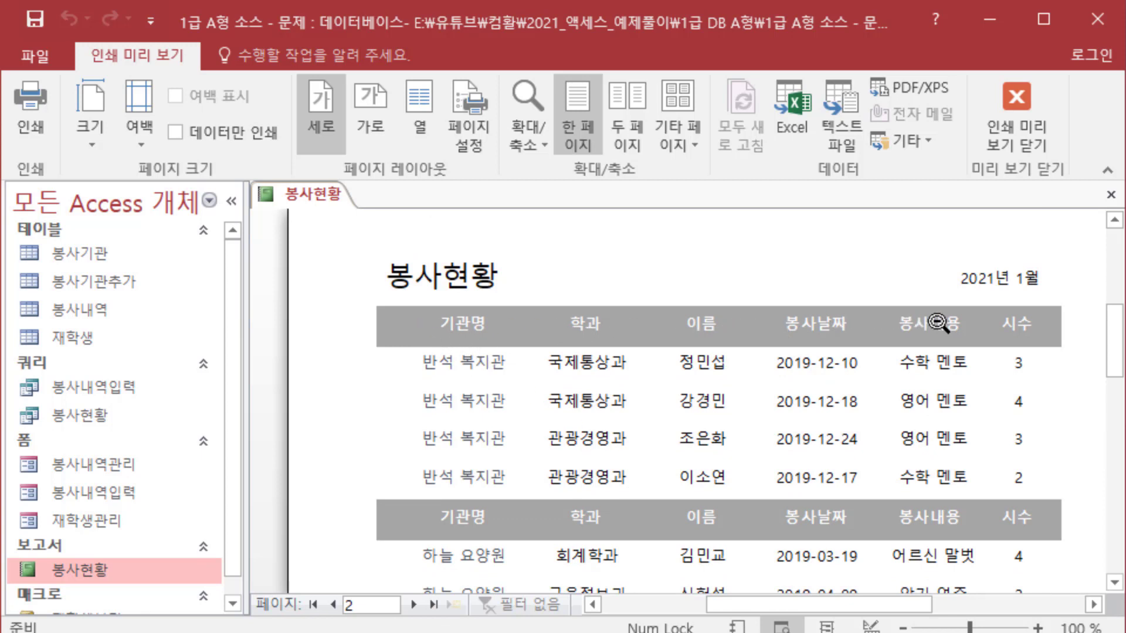
{"action": "left_click", "coordinate": [1020, 103]}
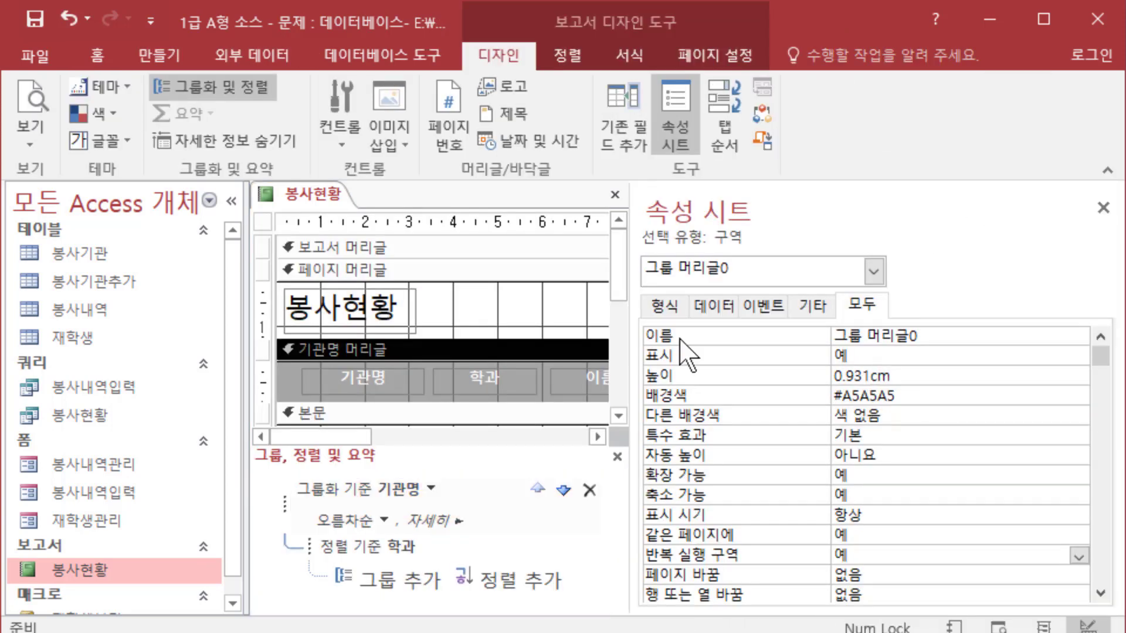
Step: Select the txt기관명 text box in the 본문 section and check in print preview how its values appear on consecutive records
{"action": "left_click", "coordinate": [873, 271]}
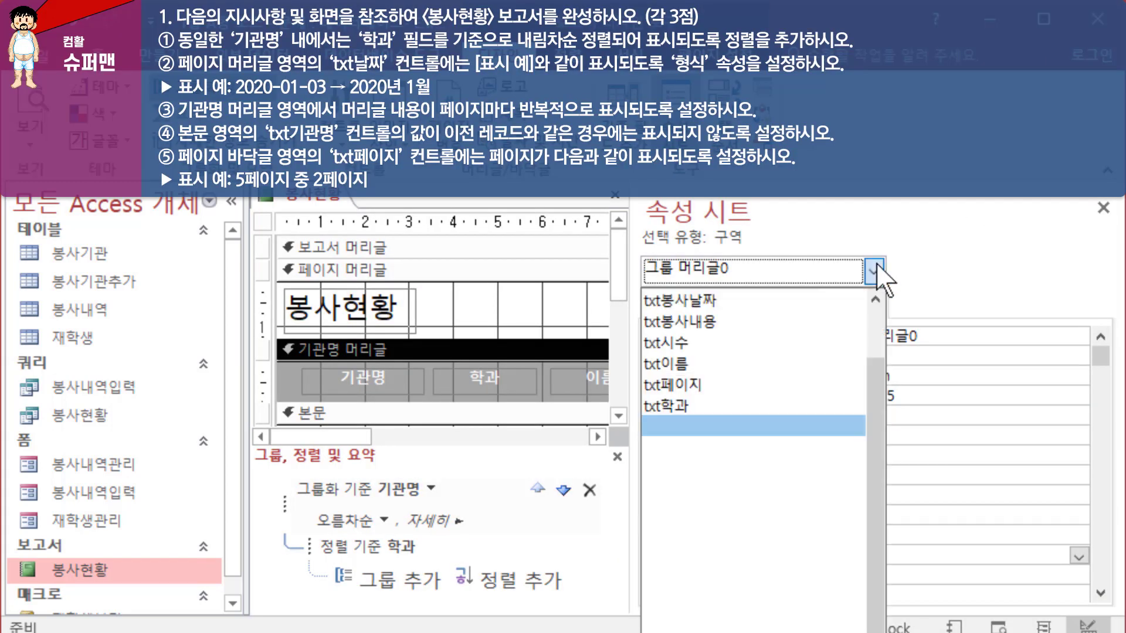
{"action": "scroll", "coordinate": [840, 351], "scroll_direction": "up", "scroll_amount": 1}
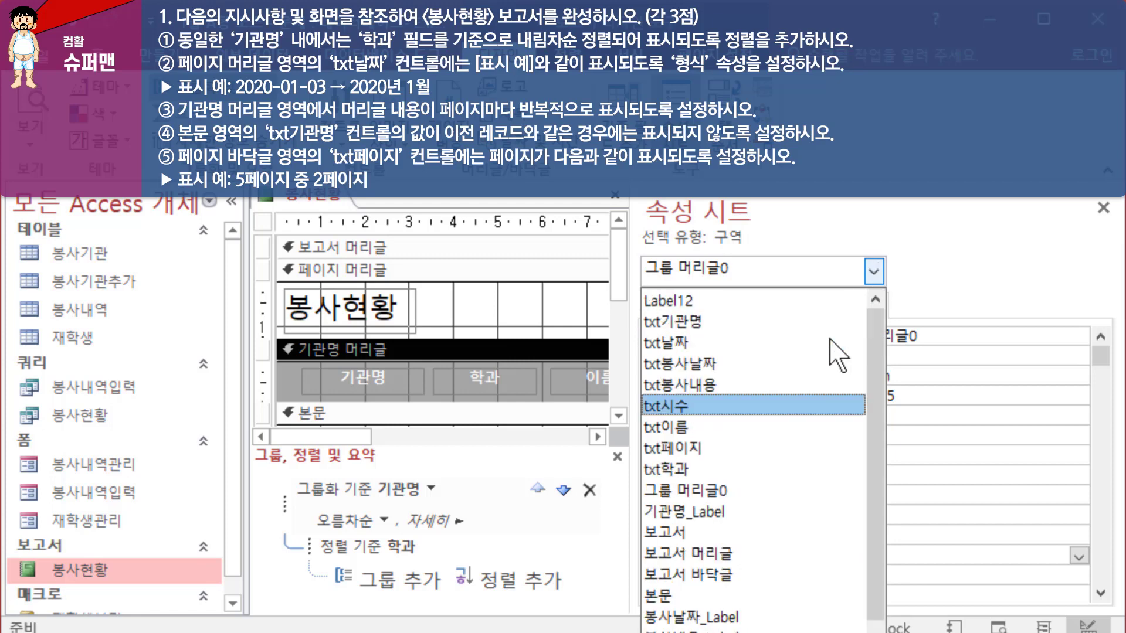
{"action": "left_click", "coordinate": [800, 321]}
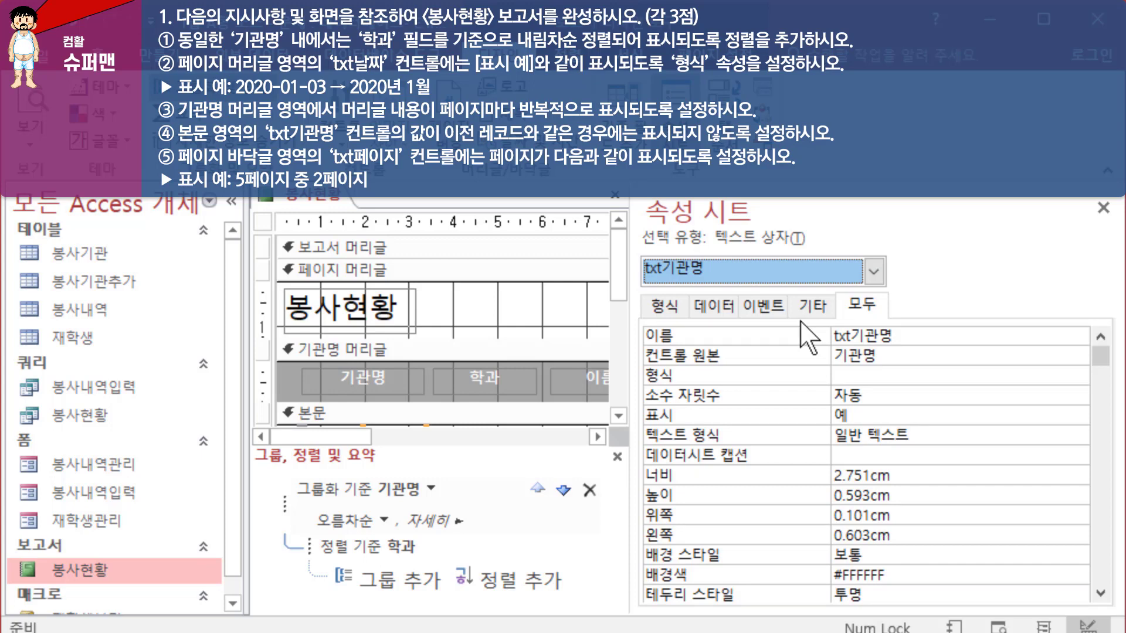
{"action": "left_click_drag", "start_coordinate": [614, 279], "coordinate": [621, 339]}
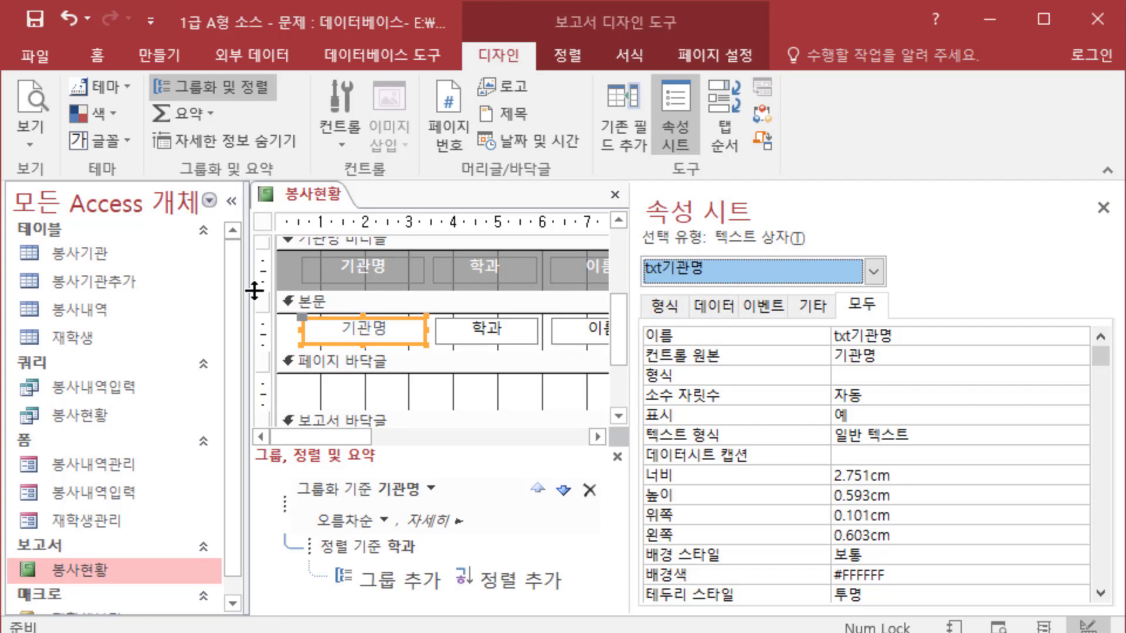
{"action": "left_click", "coordinate": [21, 98]}
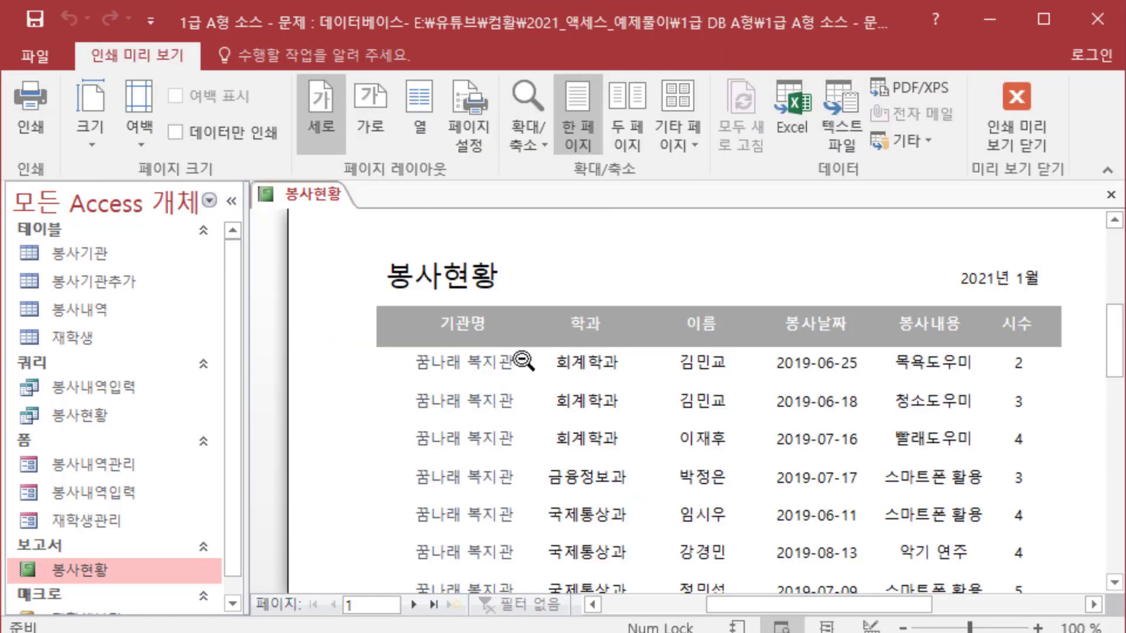
{"action": "scroll", "coordinate": [504, 382], "scroll_direction": "down", "scroll_amount": 1}
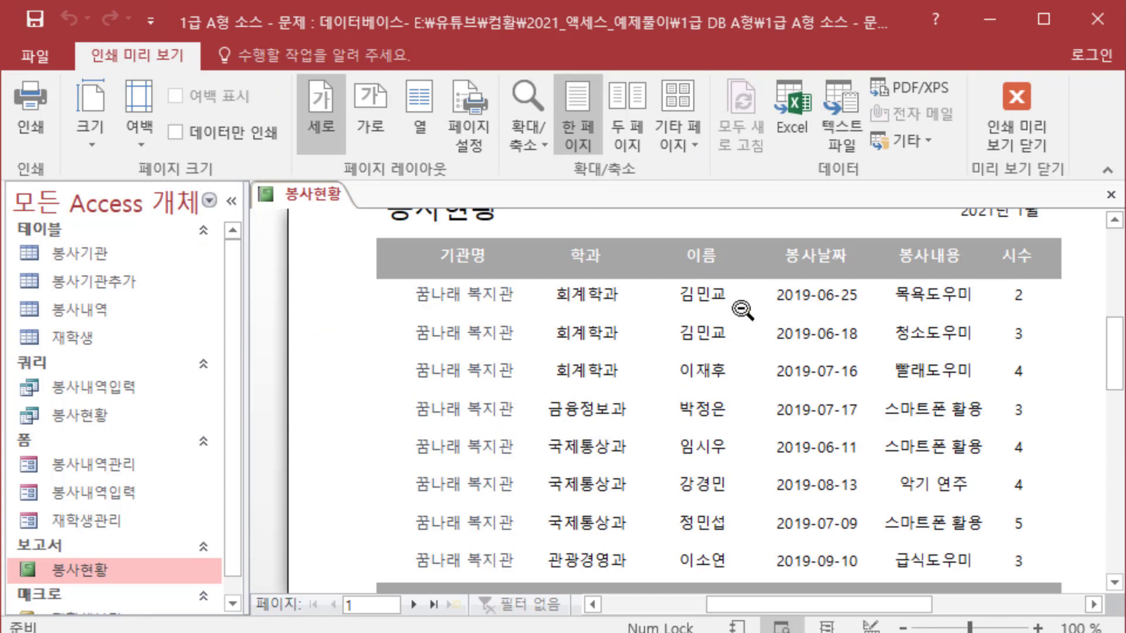
{"action": "left_click", "coordinate": [1010, 114]}
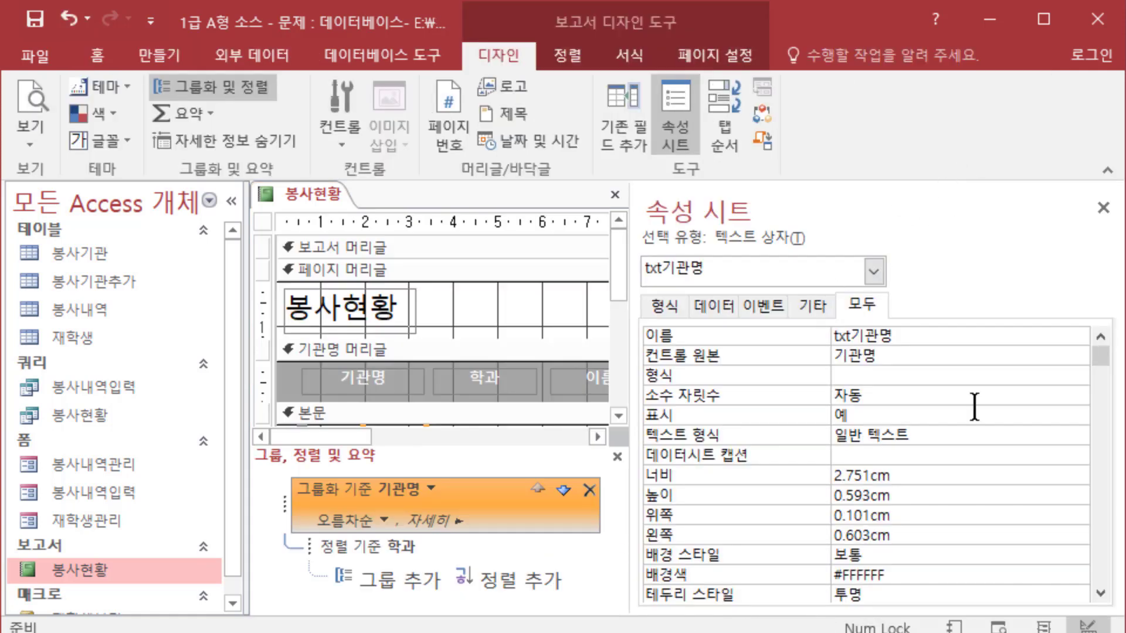
Step: Set the 중복 내용 숨기기 property of txt기관명 to 예 and check the 기관명 column in print preview
{"action": "left_click_drag", "start_coordinate": [1102, 358], "coordinate": [1088, 500]}
{"action": "left_click", "coordinate": [929, 418]}
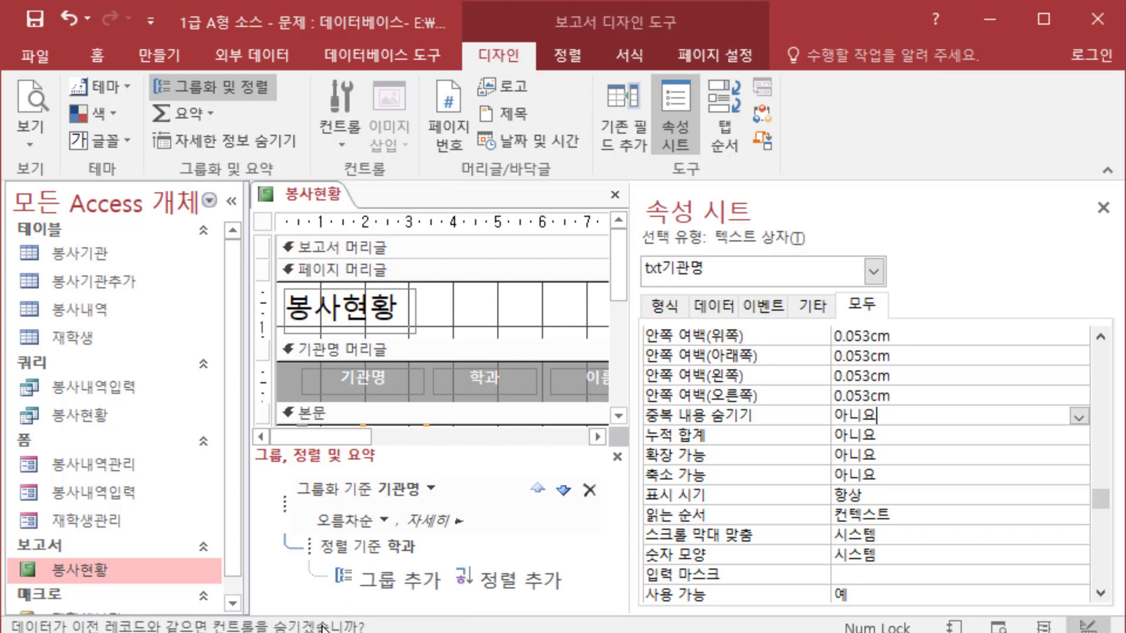
{"action": "left_click", "coordinate": [1078, 415]}
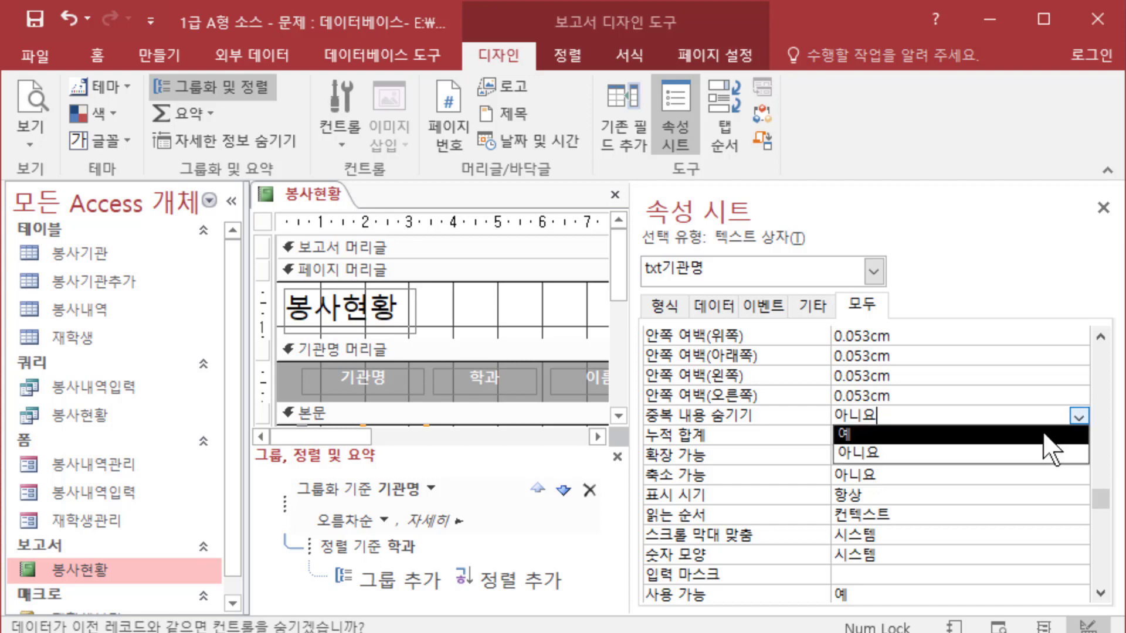
{"action": "left_click", "coordinate": [1043, 434]}
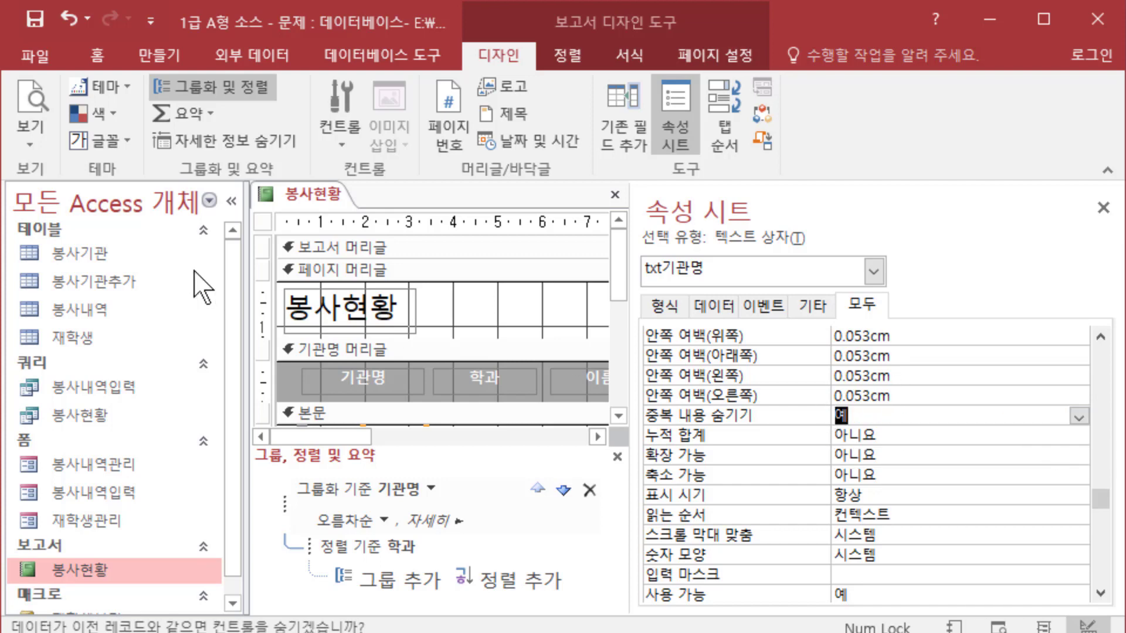
{"action": "left_click", "coordinate": [33, 97]}
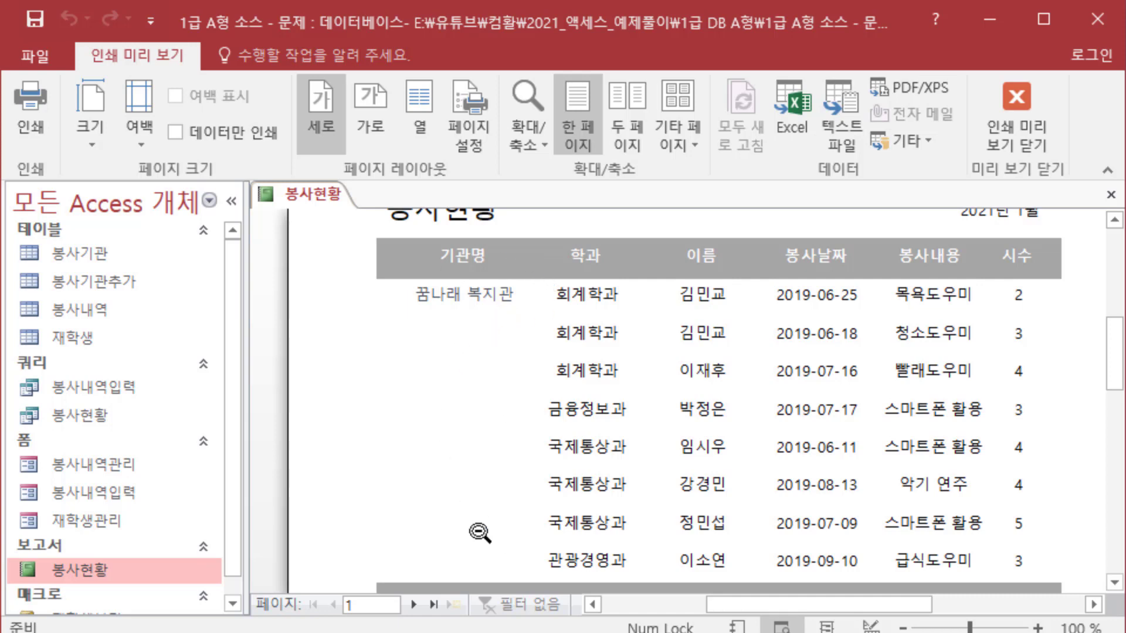
{"action": "left_click", "coordinate": [1027, 103]}
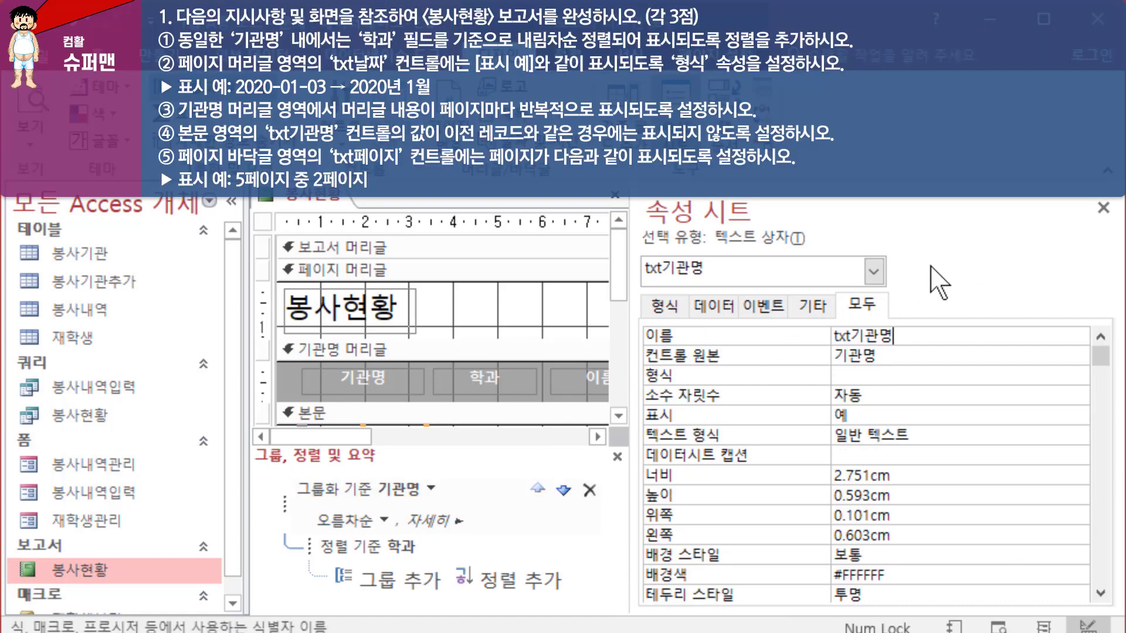
Step: Select the txt페이지 text box and locate it in the page footer of the report design
{"action": "left_click", "coordinate": [873, 271]}
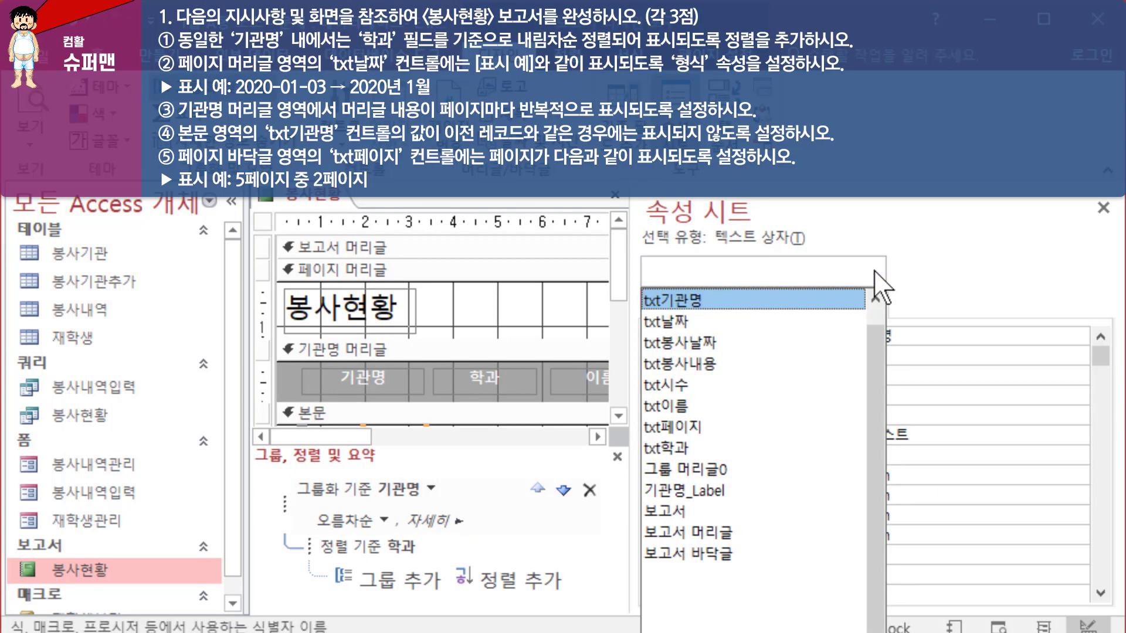
{"action": "scroll", "coordinate": [812, 359], "scroll_direction": "down", "scroll_amount": 1}
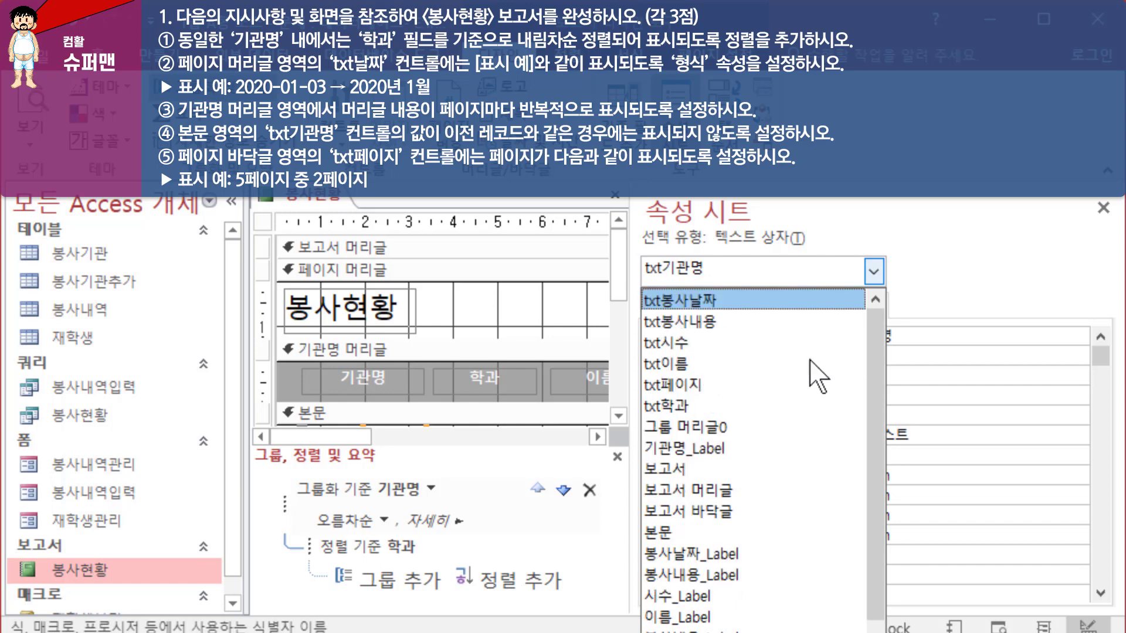
{"action": "left_click", "coordinate": [803, 387]}
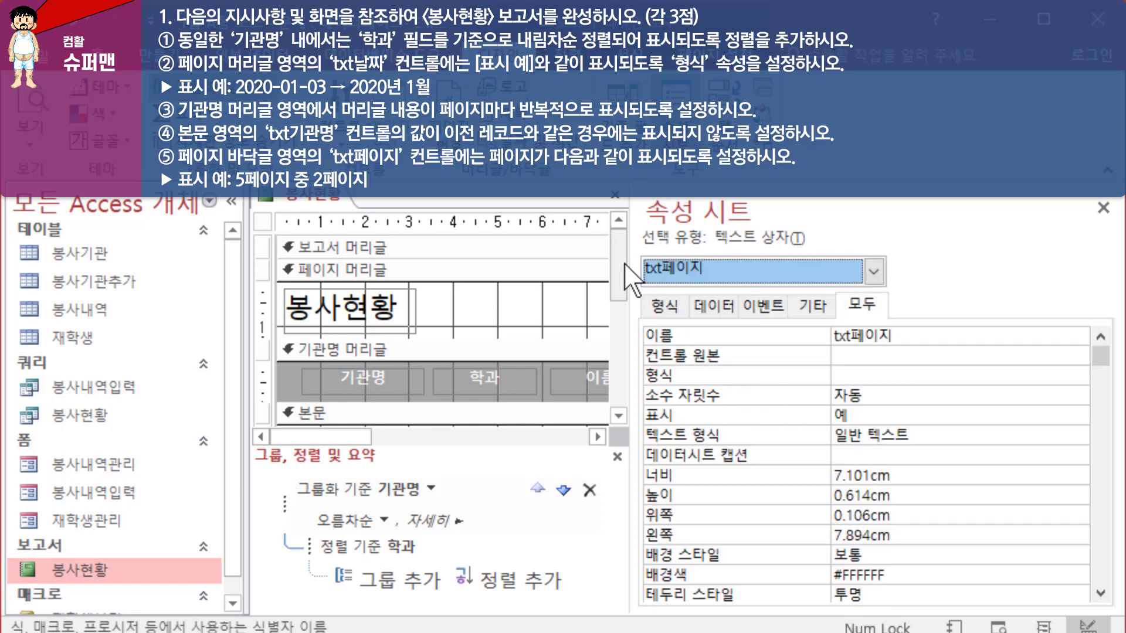
{"action": "scroll", "coordinate": [346, 421], "scroll_direction": "down", "scroll_amount": 4}
{"action": "left_click_drag", "start_coordinate": [355, 436], "coordinate": [538, 436]}
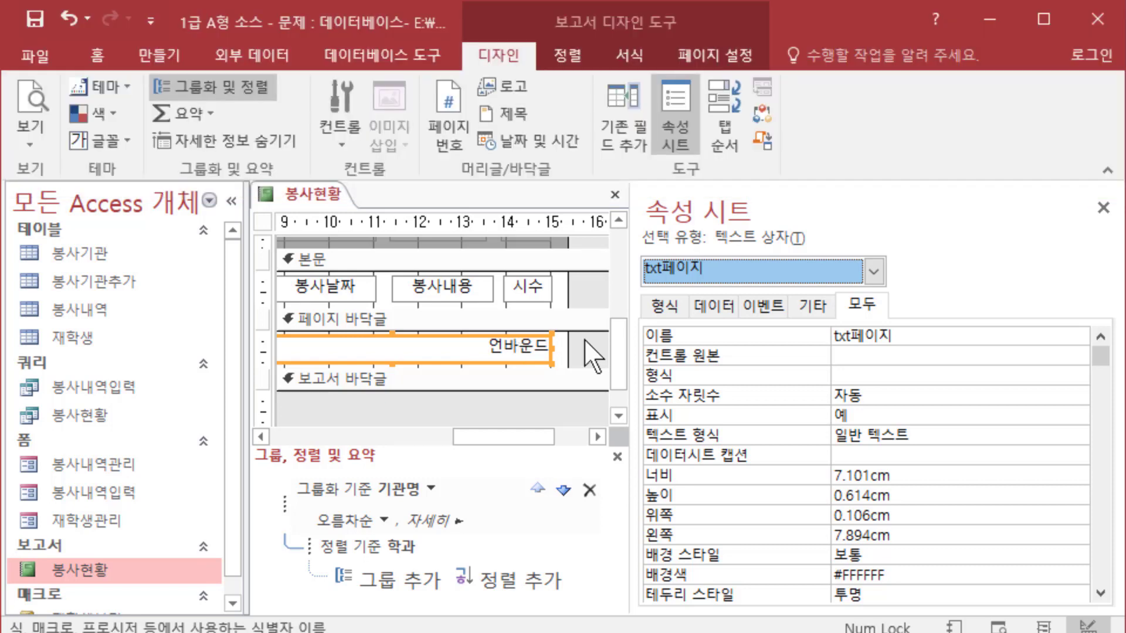
Step: Set the 컨트롤 원본 property of txt페이지 to =[pages] & "페이지 중 " & [page] & "페이지"
{"action": "left_click", "coordinate": [859, 356]}
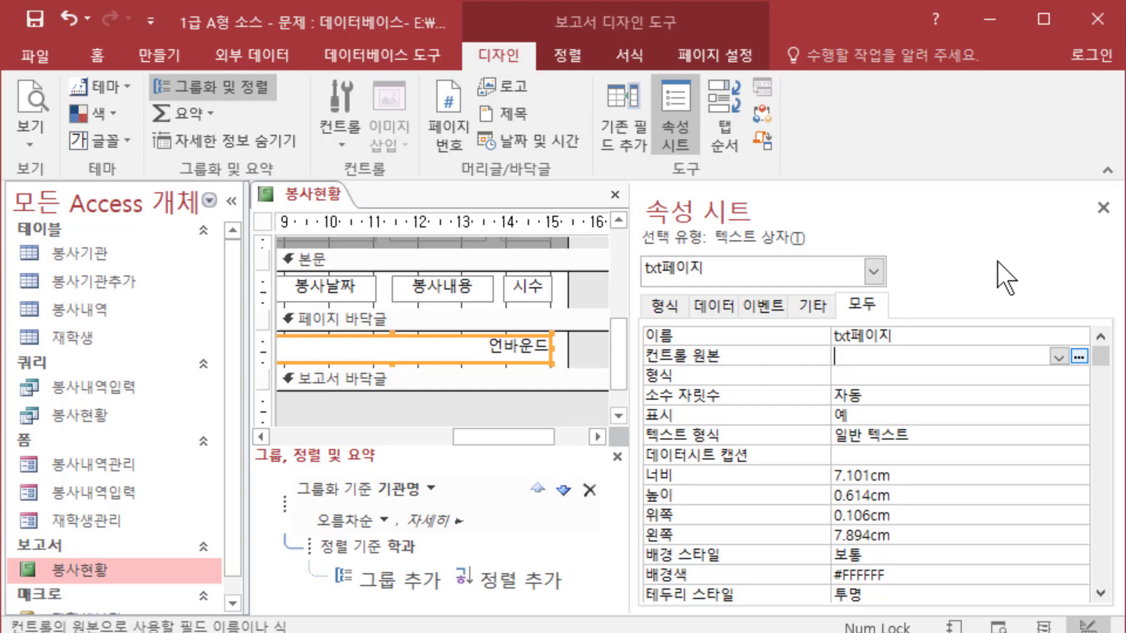
{"action": "type", "text": "=["}
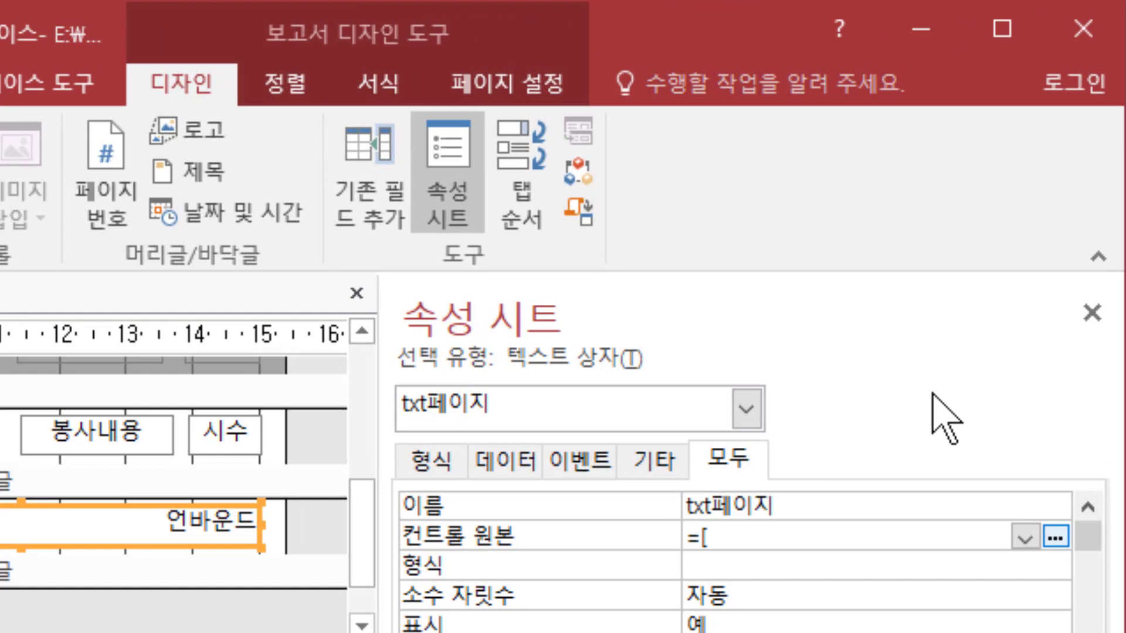
{"action": "type", "text": "pages"}
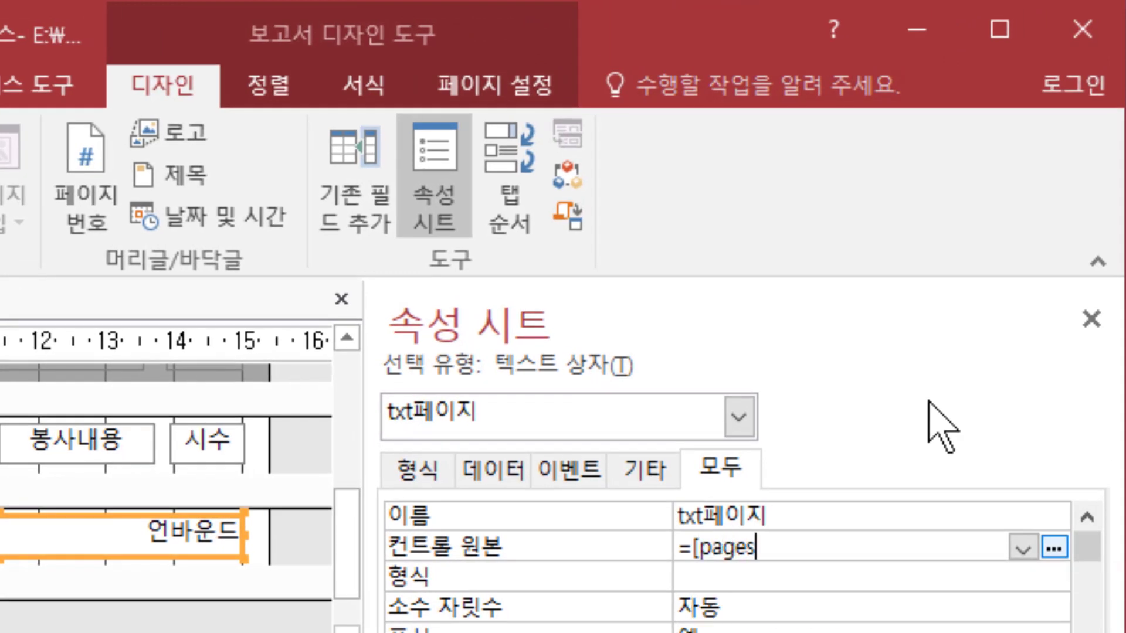
{"action": "type", "text": "]"}
{"action": "type", "text": "& \"페이"}
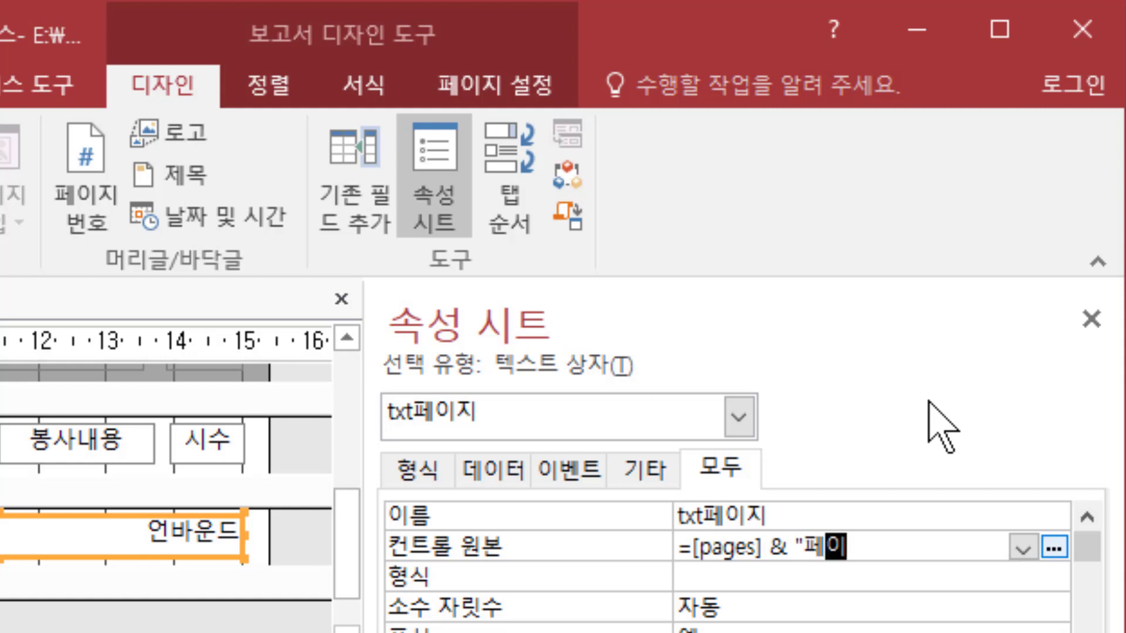
{"action": "type", "text": "지 중 "}
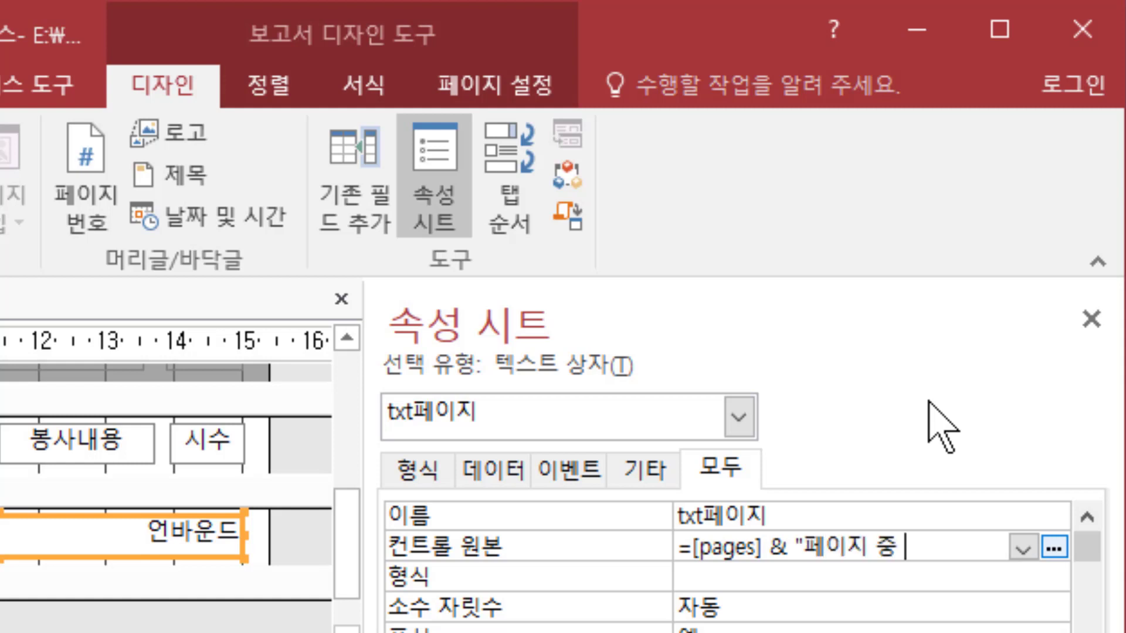
{"action": "type", "text": "\" & [page"}
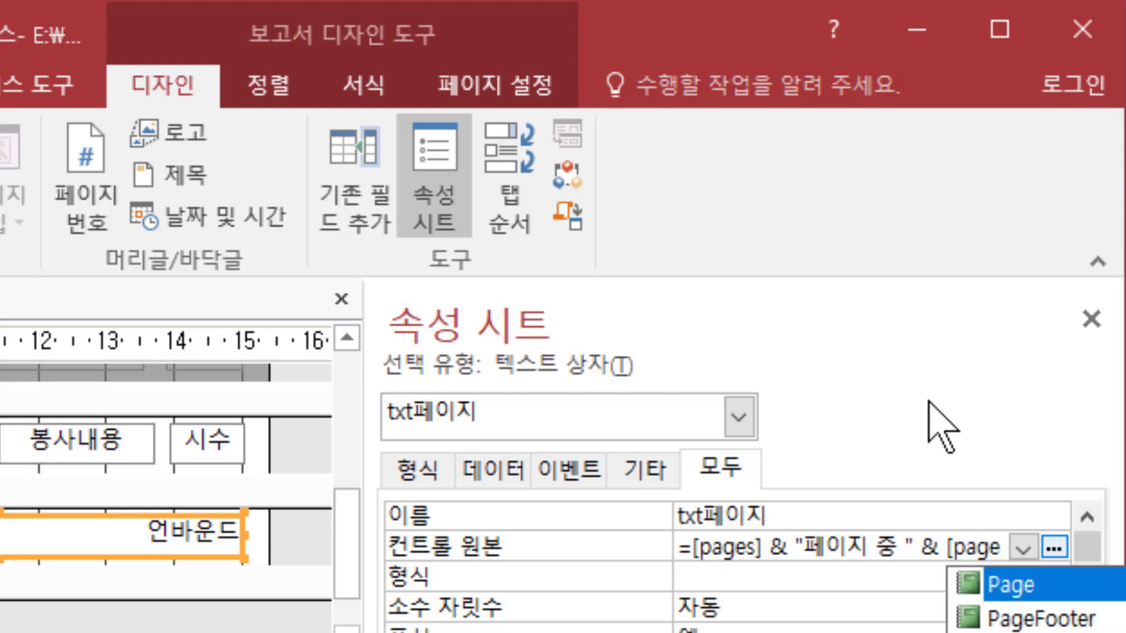
{"action": "type", "text": "] &"}
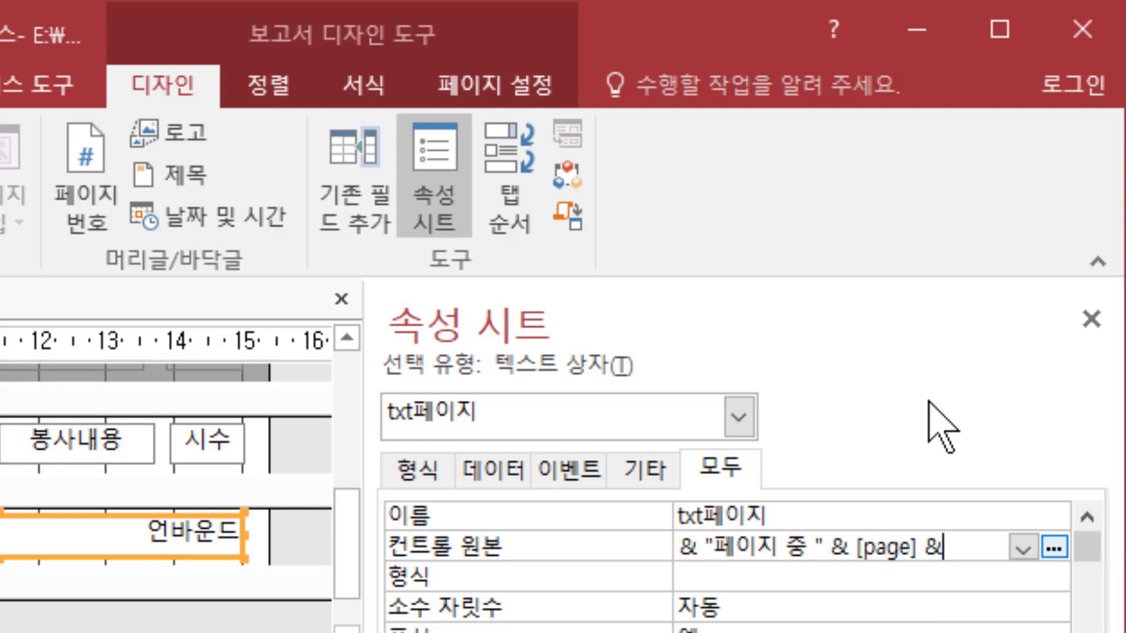
{"action": "type", "text": " \"페이지\""}
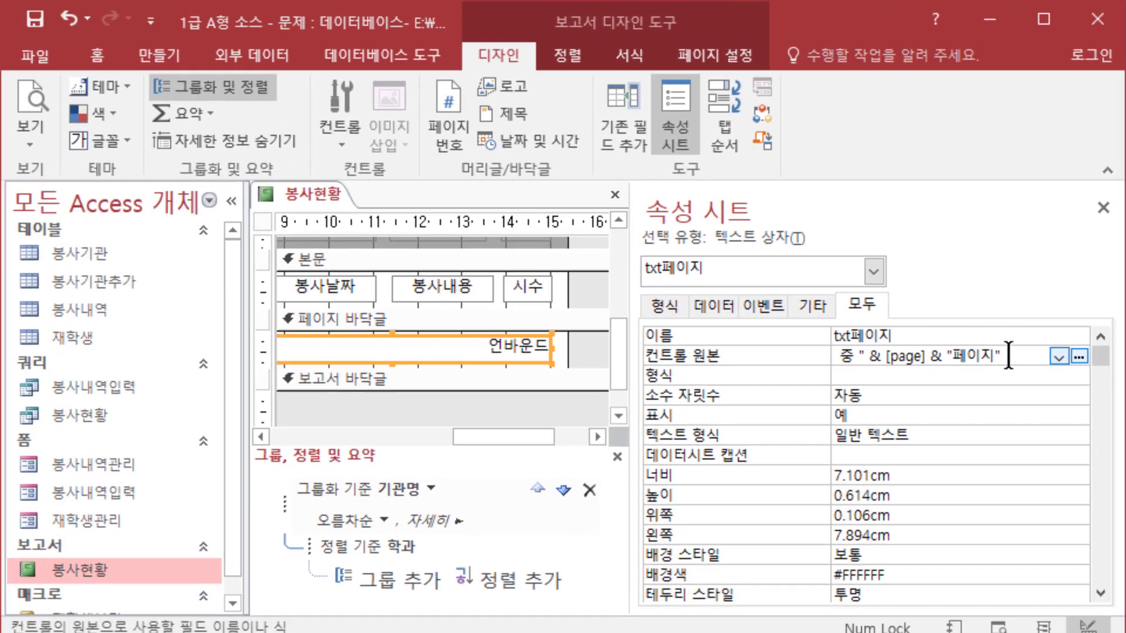
Step: Examine the full 컨트롤 원본 expression of txt페이지 in the enlarged 확대/축소 view and close it
{"action": "right_click", "coordinate": [941, 547]}
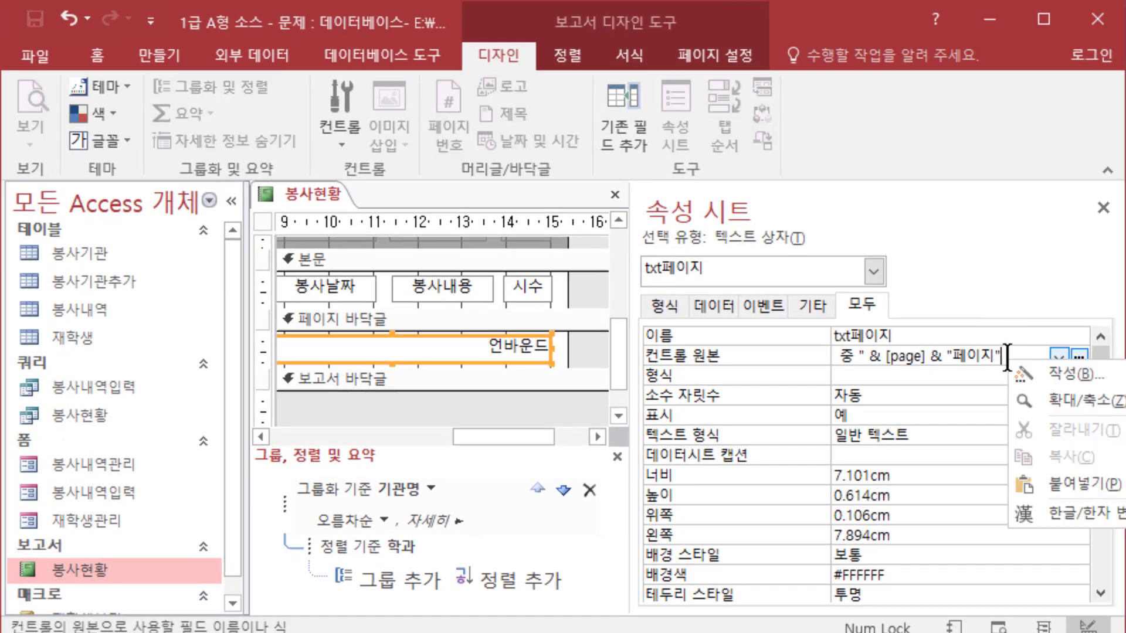
{"action": "left_click", "coordinate": [1050, 400]}
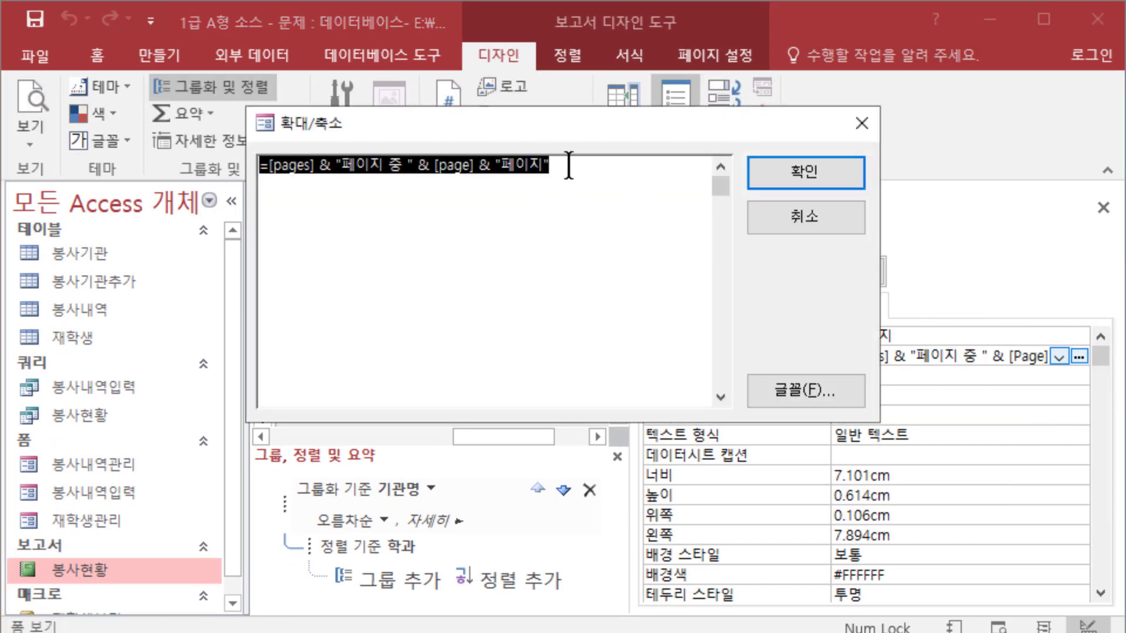
{"action": "left_click", "coordinate": [568, 166]}
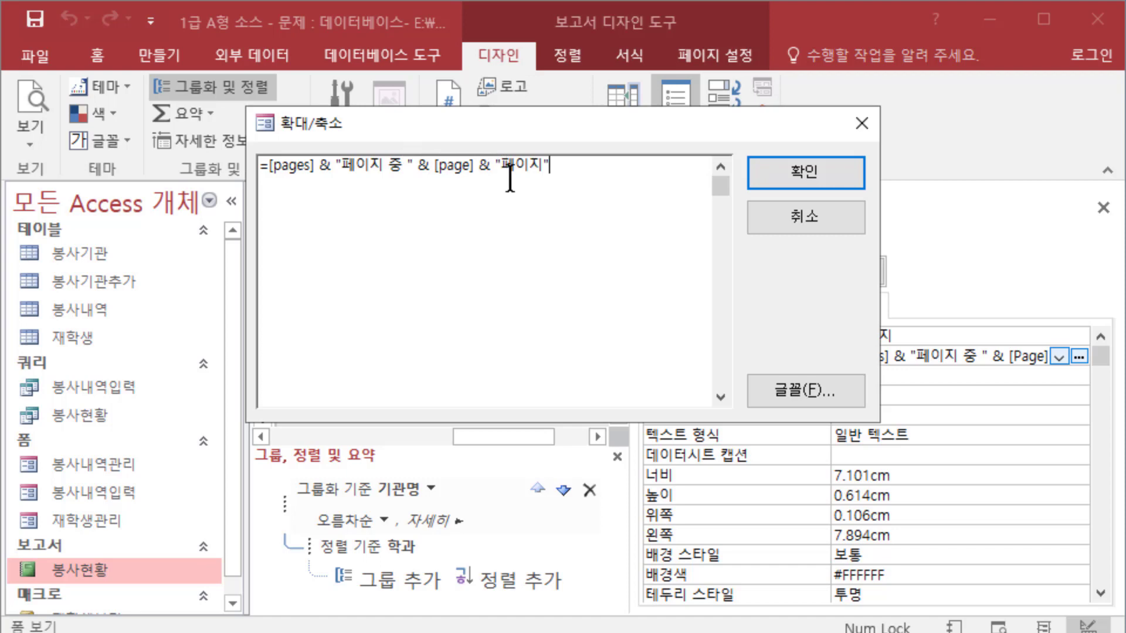
{"action": "left_click", "coordinate": [862, 124]}
Step: Check the page numbering in print preview, return to the design, and save and close the 봉사현황 report
{"action": "left_click", "coordinate": [35, 102]}
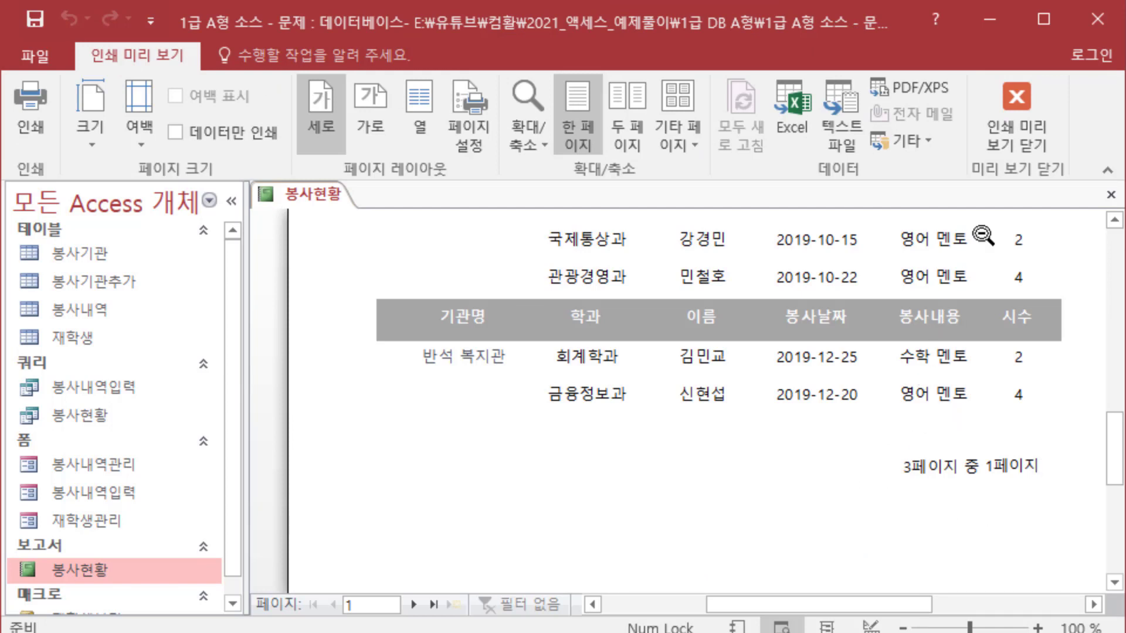
{"action": "left_click", "coordinate": [1008, 128]}
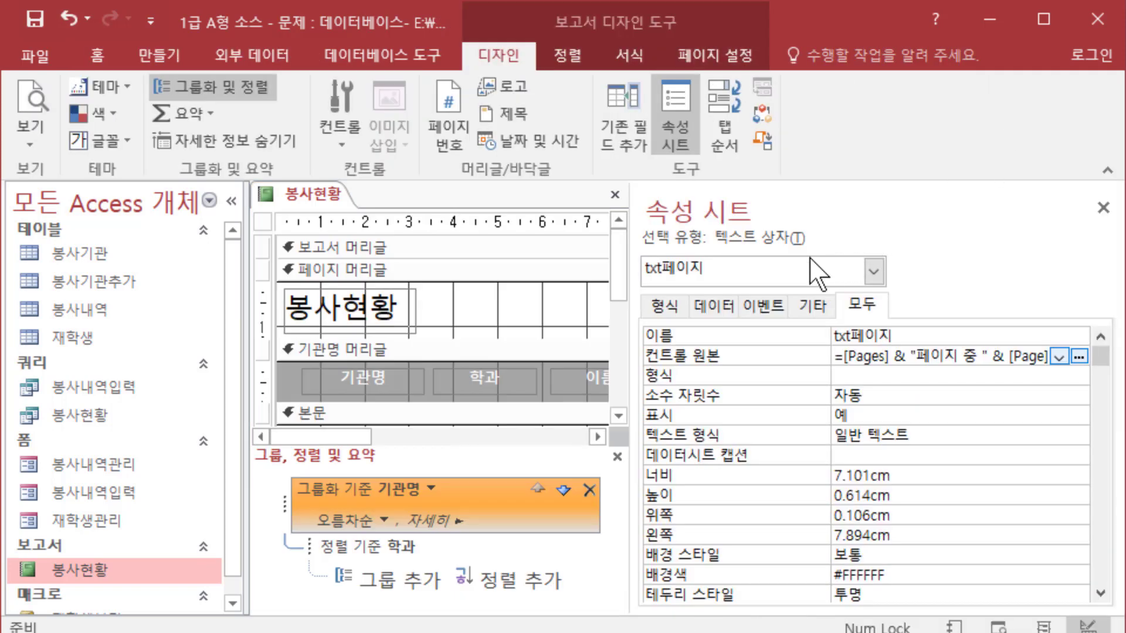
{"action": "left_click", "coordinate": [35, 21]}
{"action": "left_click", "coordinate": [615, 195]}
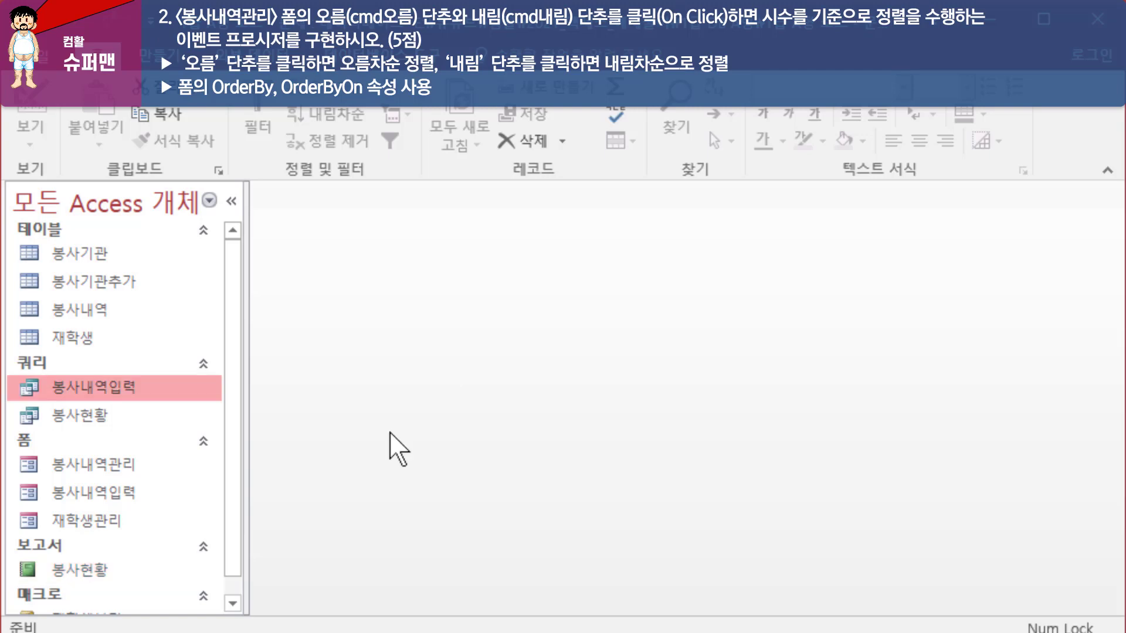
Step: Open the 봉사내역관리 form in design view and select the cmd오름 button in the form header
{"action": "left_click", "coordinate": [116, 466]}
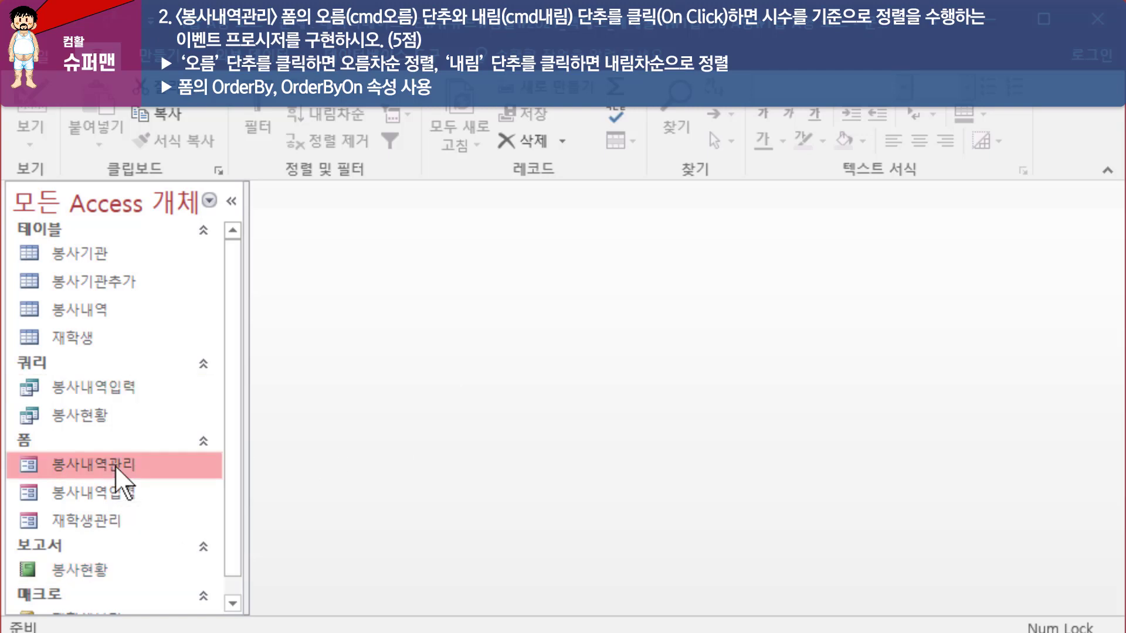
{"action": "right_click", "coordinate": [116, 466]}
{"action": "left_click", "coordinate": [245, 222]}
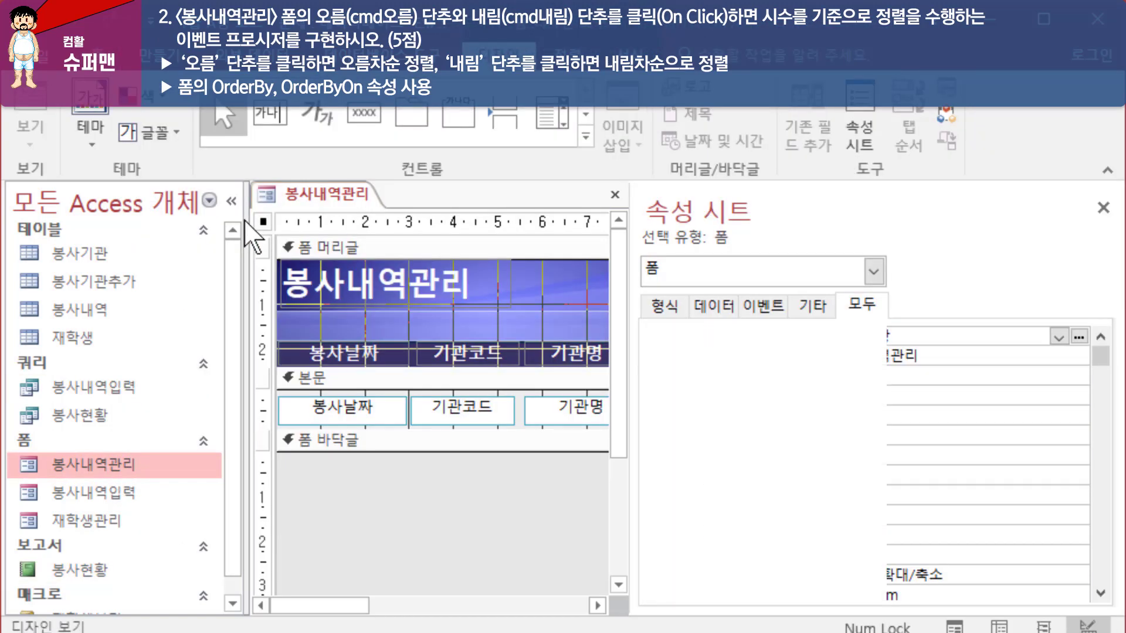
{"action": "left_click", "coordinate": [874, 271]}
{"action": "left_click", "coordinate": [771, 345]}
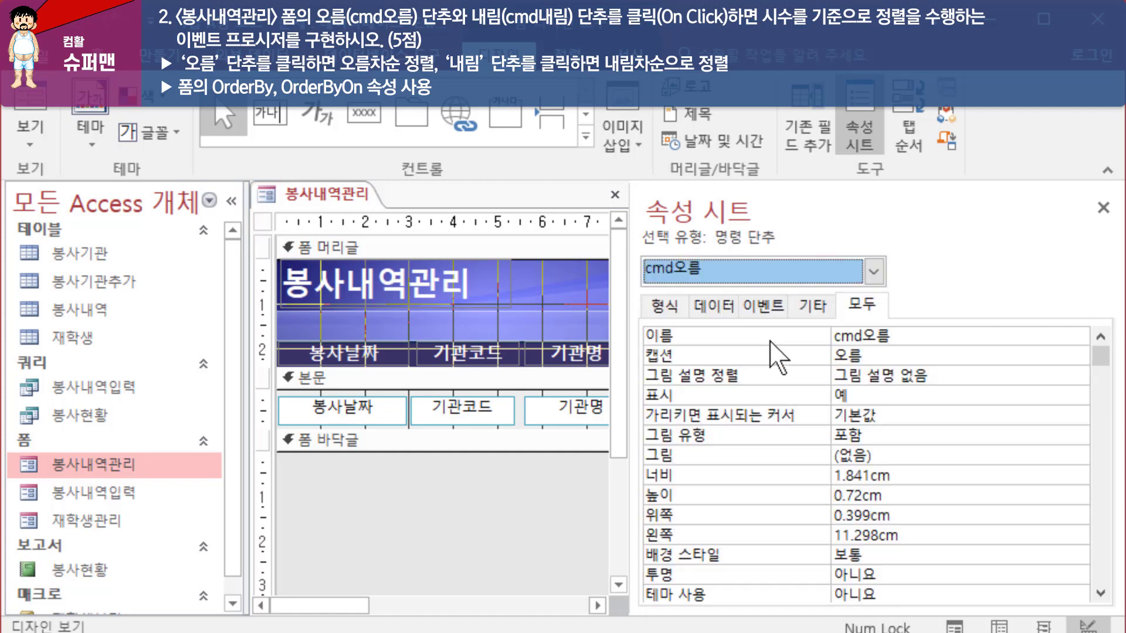
{"action": "left_click_drag", "start_coordinate": [329, 605], "coordinate": [485, 605]}
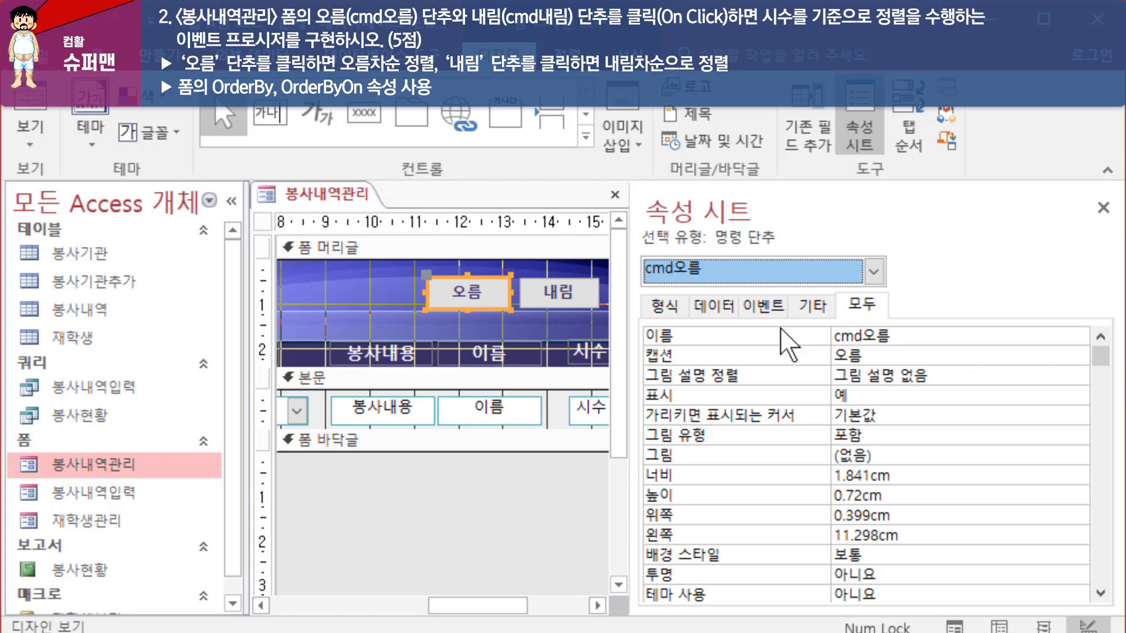
Step: Assign an event procedure to the On Click event of cmd오름 and open its code in the Visual Basic editor
{"action": "left_click", "coordinate": [764, 307]}
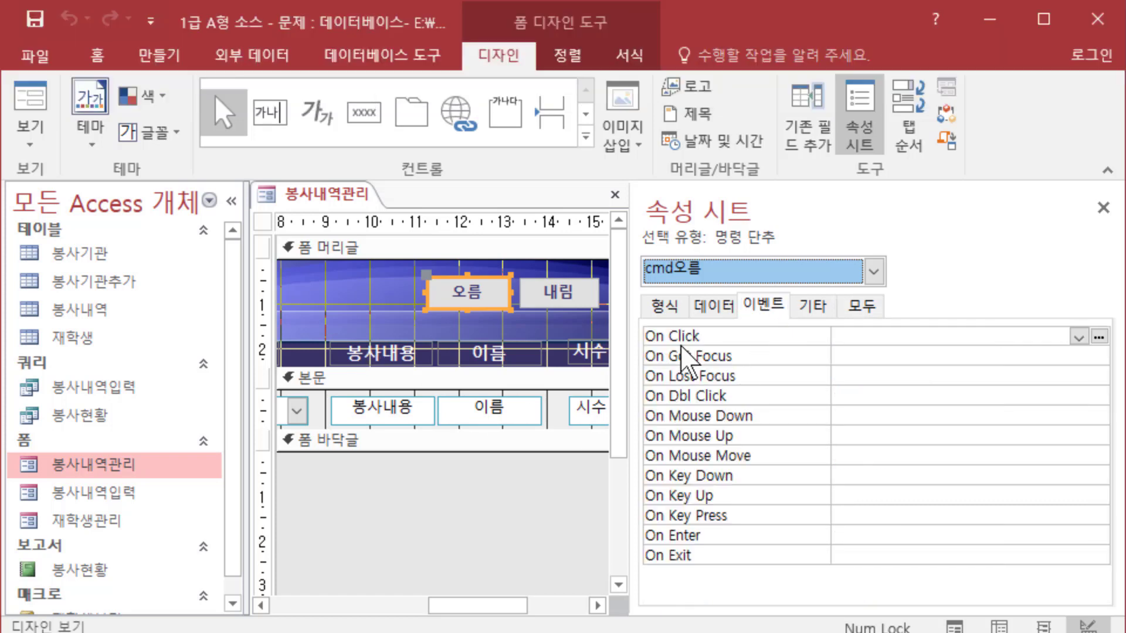
{"action": "left_click", "coordinate": [1079, 338]}
{"action": "left_click", "coordinate": [1004, 373]}
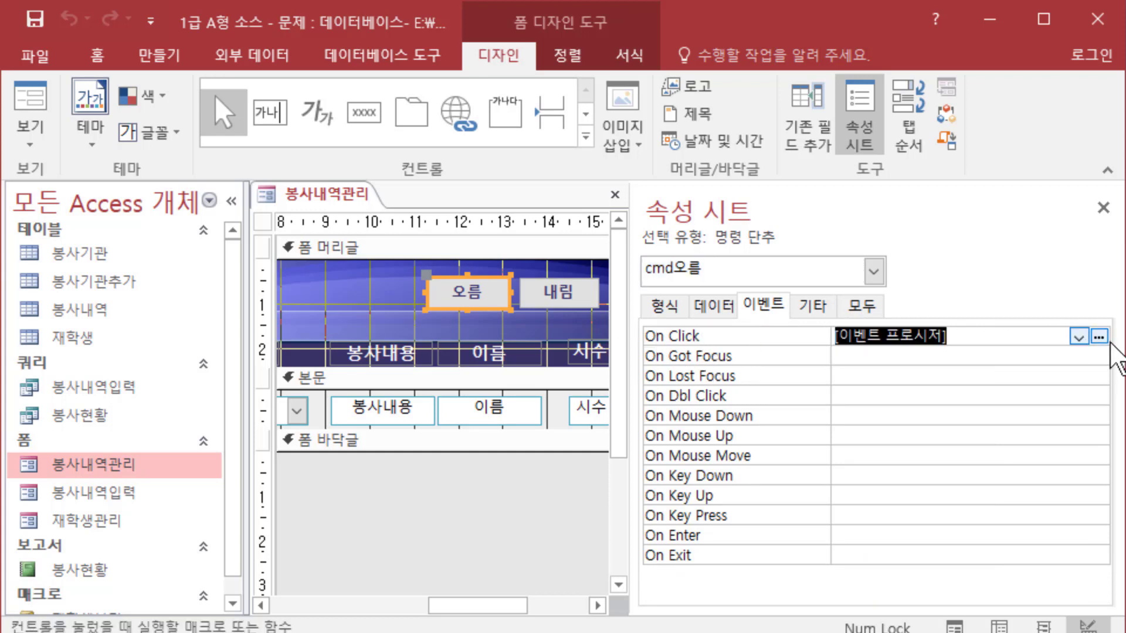
{"action": "left_click", "coordinate": [1098, 338]}
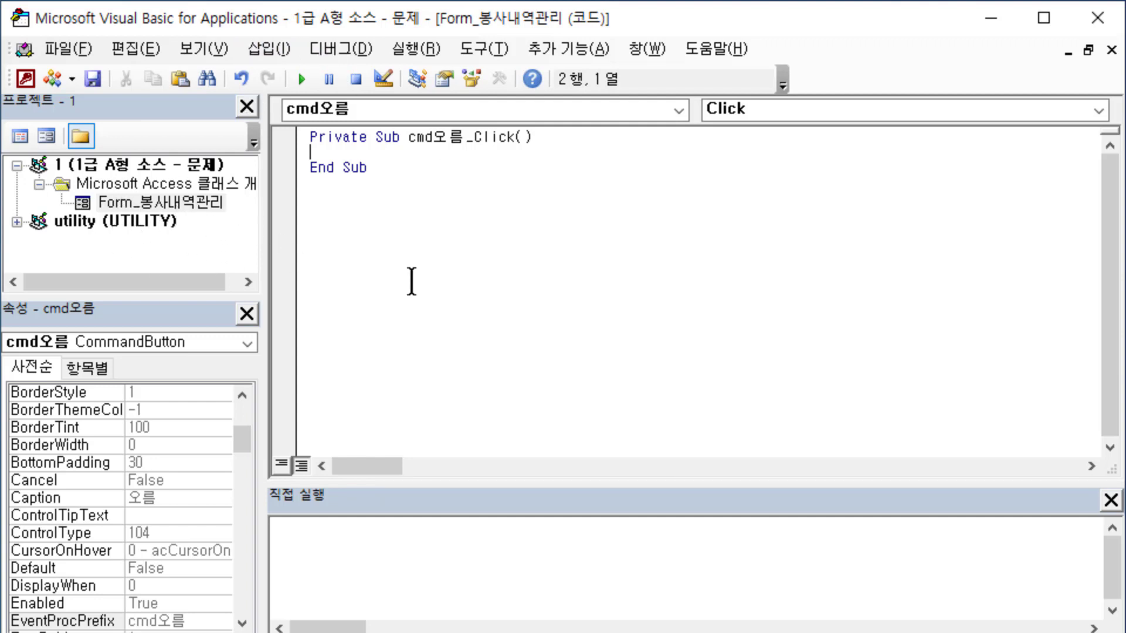
Step: Write the statement Form_봉사내역관리.OrderBy = "시수 asc" inside the cmd오름_Click procedure
{"action": "type", "text": "ㅇ"}
{"action": "key", "text": "BackSpace"}
{"action": "type", "text": "Form_봉사내역관리"}
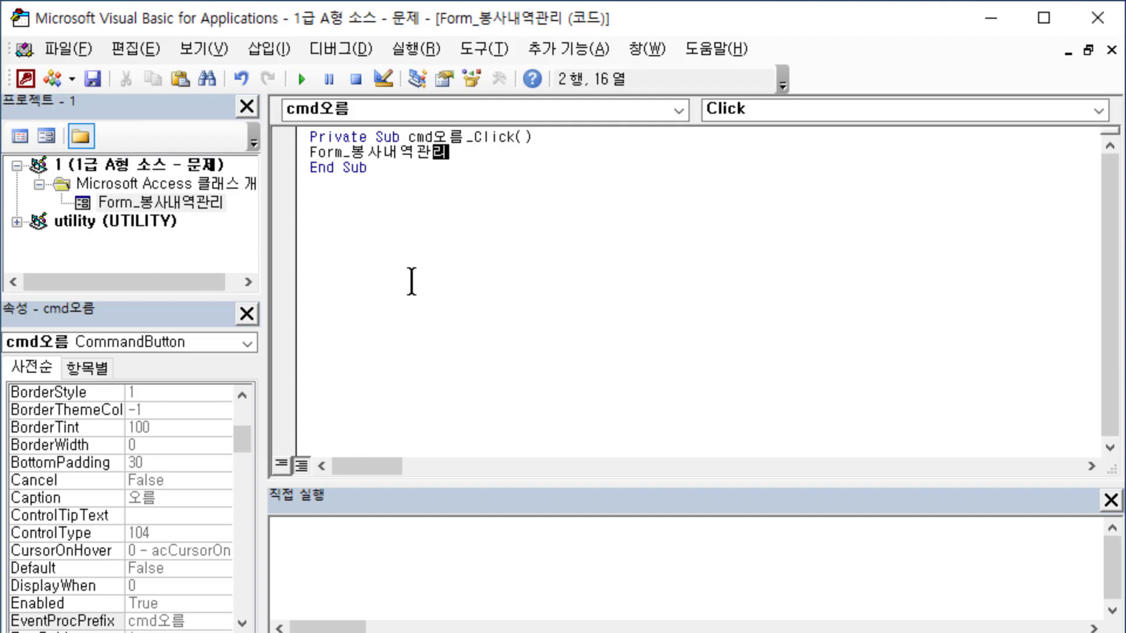
{"action": "type", "text": "."}
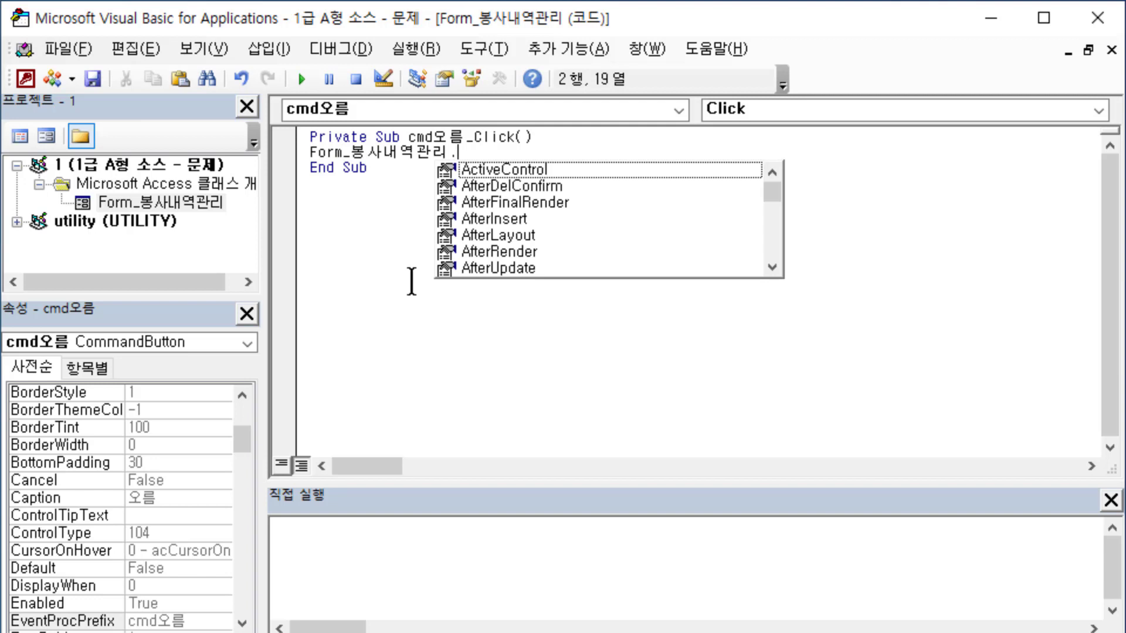
{"action": "type", "text": "onl"}
{"action": "key", "text": "BackSpace"}
{"action": "key", "text": "BackSpace"}
{"action": "type", "text": "rder"}
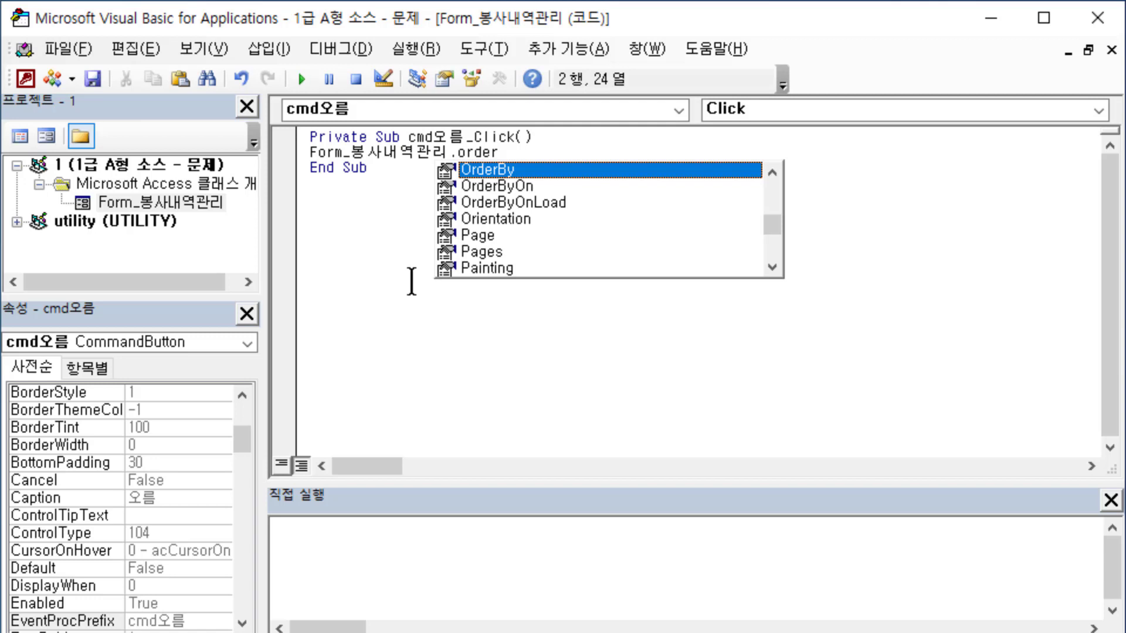
{"action": "key", "text": "Escape"}
{"action": "type", "text": "By"}
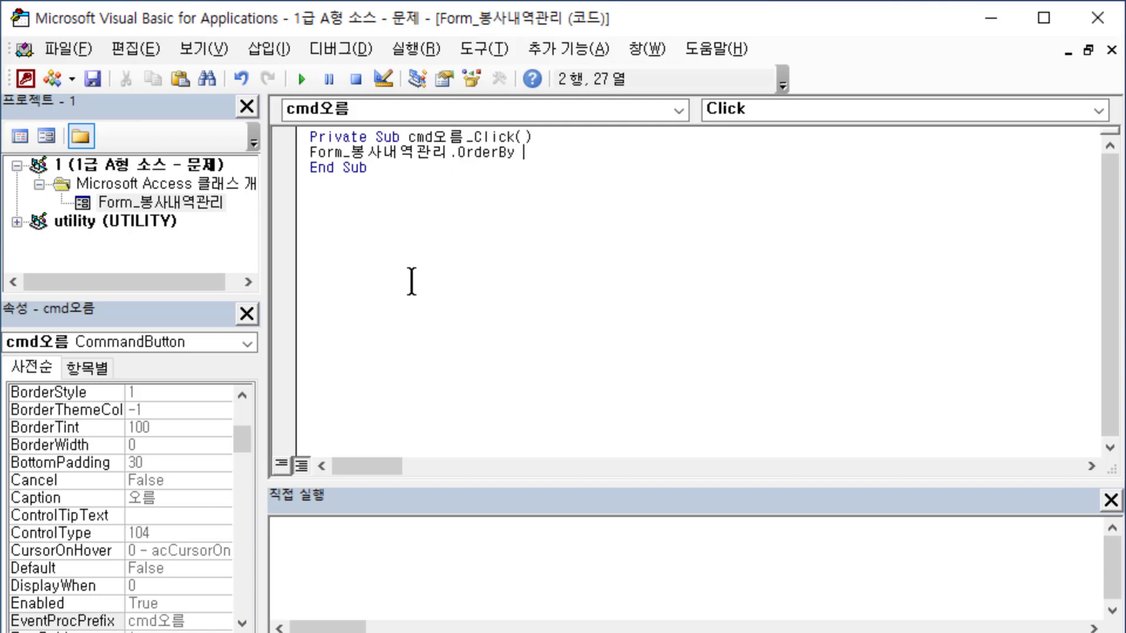
{"action": "type", "text": " = \"\""}
{"action": "key", "text": "Left"}
{"action": "type", "text": "시수 "}
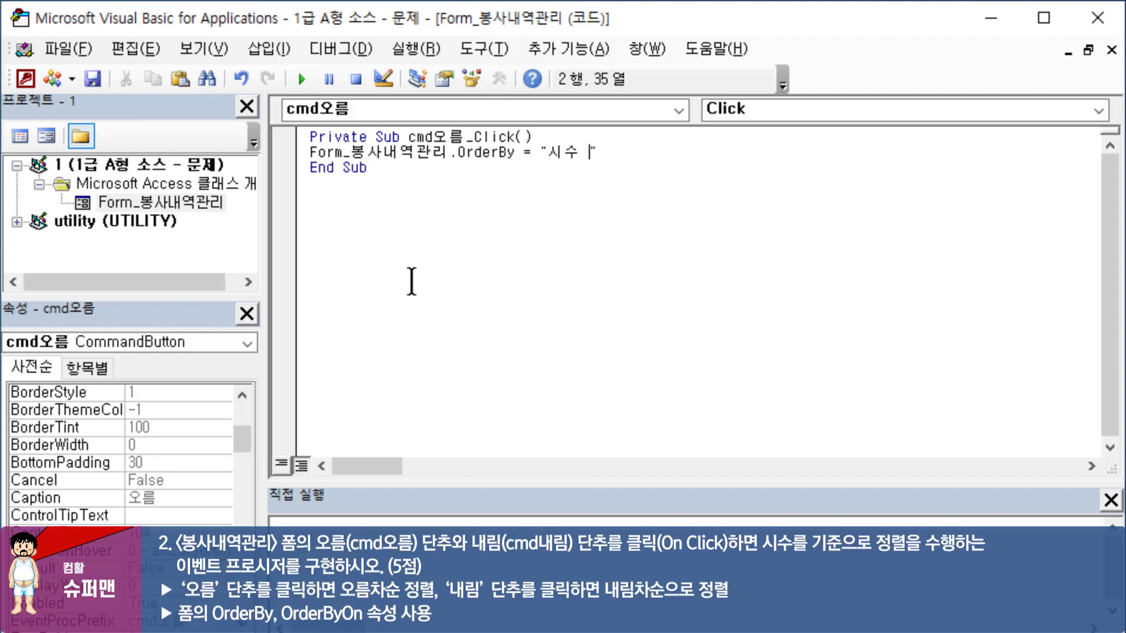
{"action": "type", "text": "asc"}
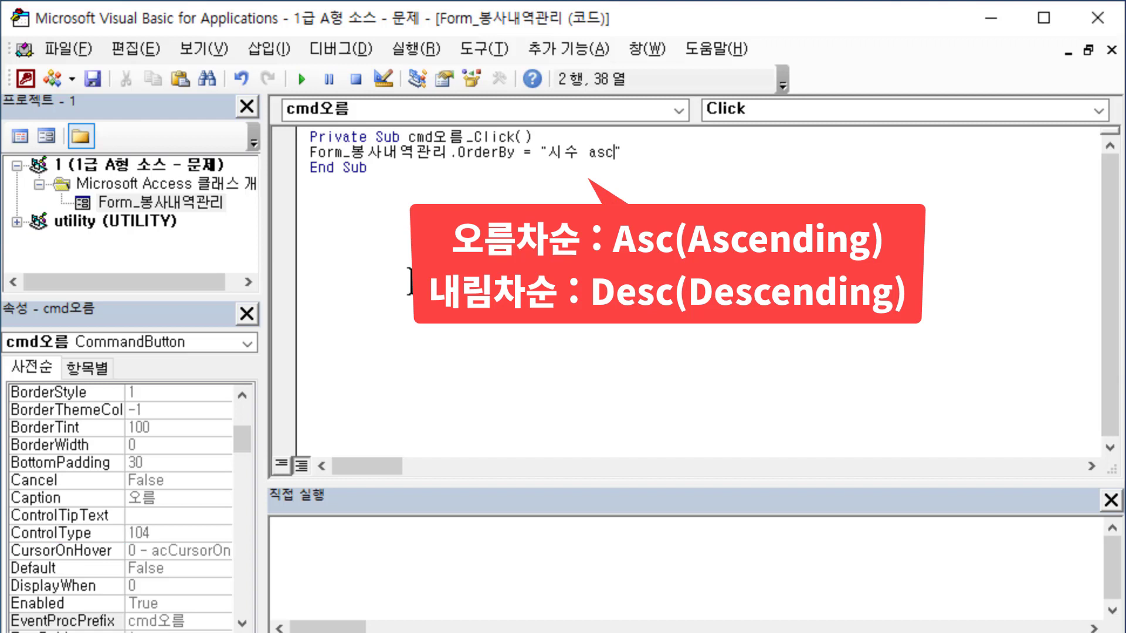
Step: Copy the Form_봉사내역관리 reference from the OrderBy statement onto a new line below it
{"action": "key", "text": "Left"}
{"action": "key", "text": "Left"}
{"action": "key", "text": "Left"}
{"action": "key", "text": "Left"}
{"action": "key", "text": "Left"}
{"action": "key", "text": "Left"}
{"action": "key", "text": "Left"}
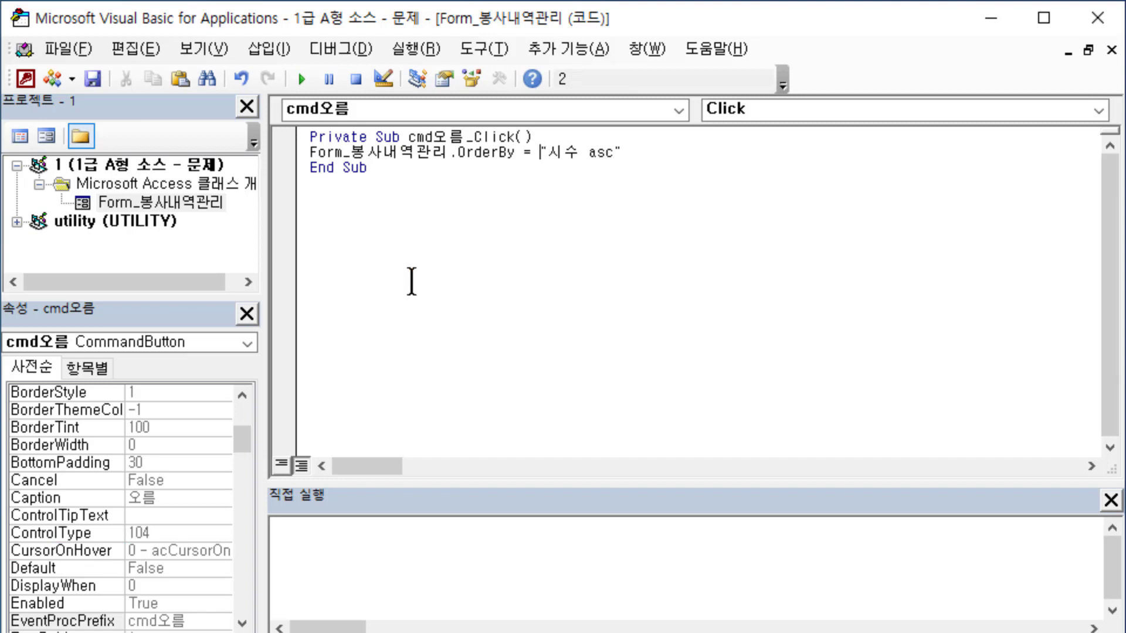
{"action": "key", "text": "Left"}
{"action": "key", "text": "Left"}
{"action": "key", "text": "Left"}
{"action": "key", "text": "Left"}
{"action": "key", "text": "Left"}
{"action": "key", "text": "Left"}
{"action": "key", "text": "Left"}
{"action": "key", "text": "Left"}
{"action": "key", "text": "Left"}
{"action": "key", "text": "Left"}
{"action": "key", "text": "Left"}
{"action": "key", "text": "shift+Home"}
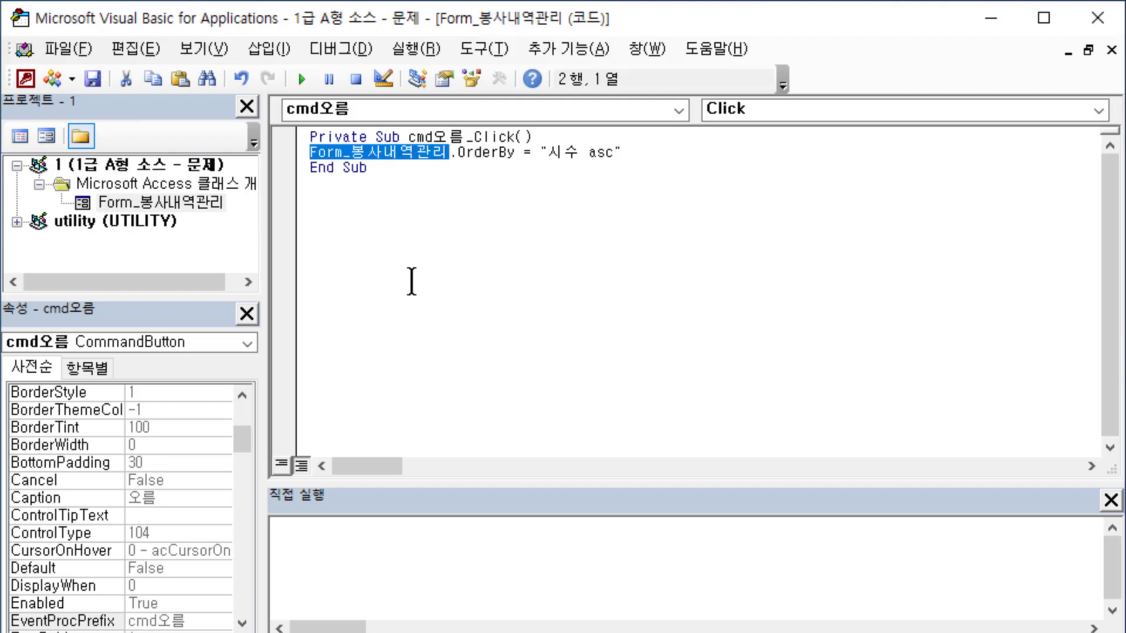
{"action": "key", "text": "ctrl+c"}
{"action": "key", "text": "End"}
{"action": "key", "text": "Return"}
{"action": "key", "text": "ctrl+v"}
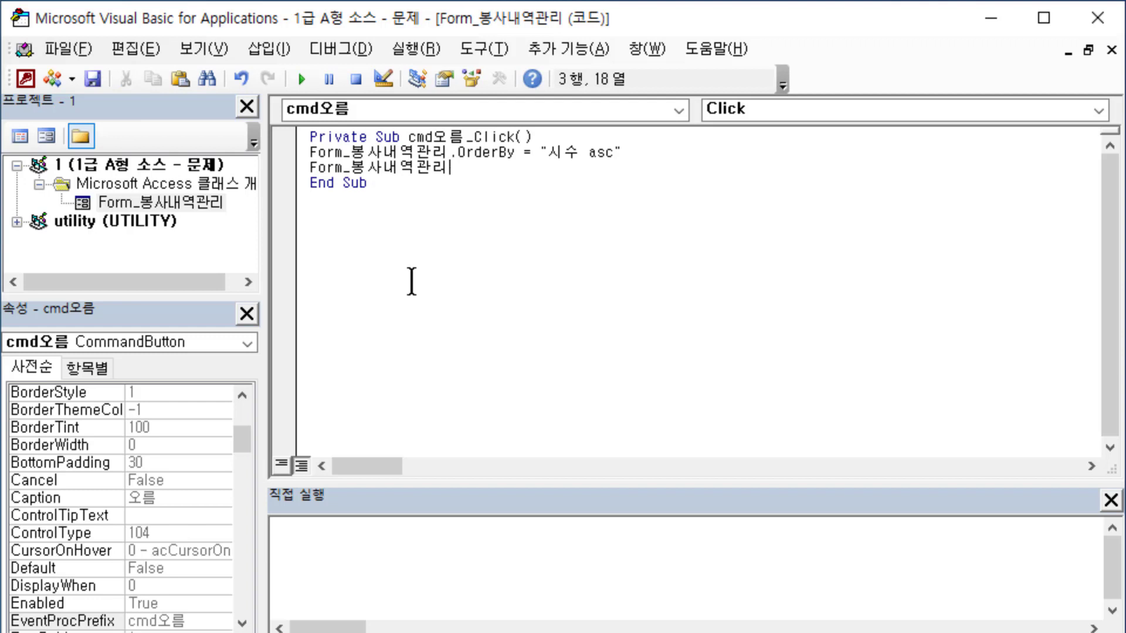
Step: Complete the second line of cmd오름_Click as Form_봉사내역관리.OrderByOn = True
{"action": "type", "text": ".order"}
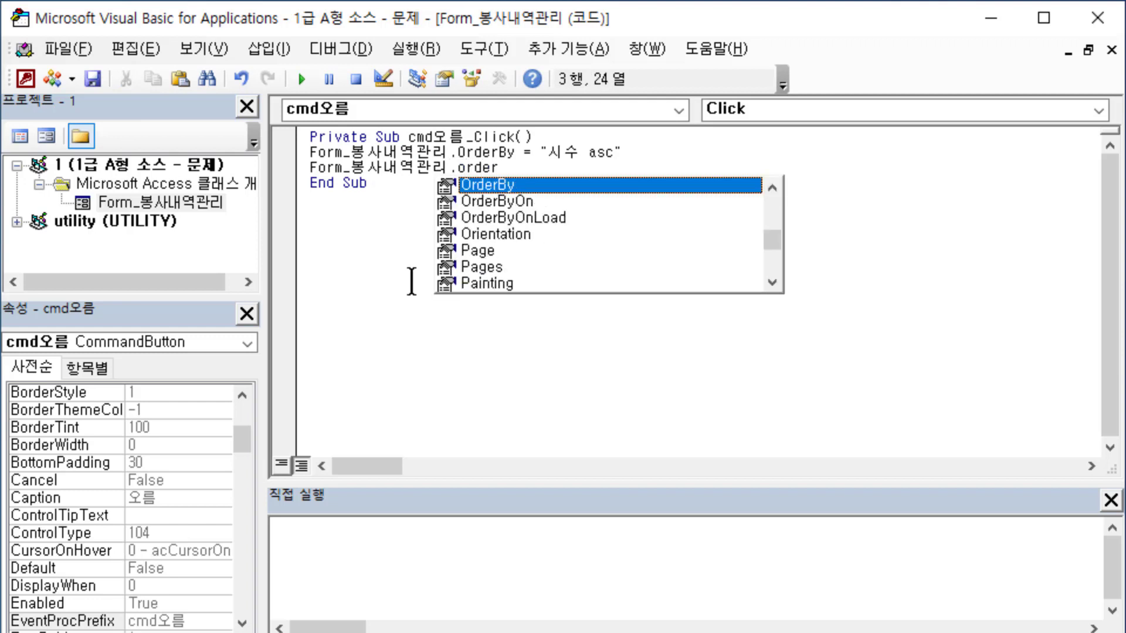
{"action": "key", "text": "Down"}
{"action": "key", "text": "Tab"}
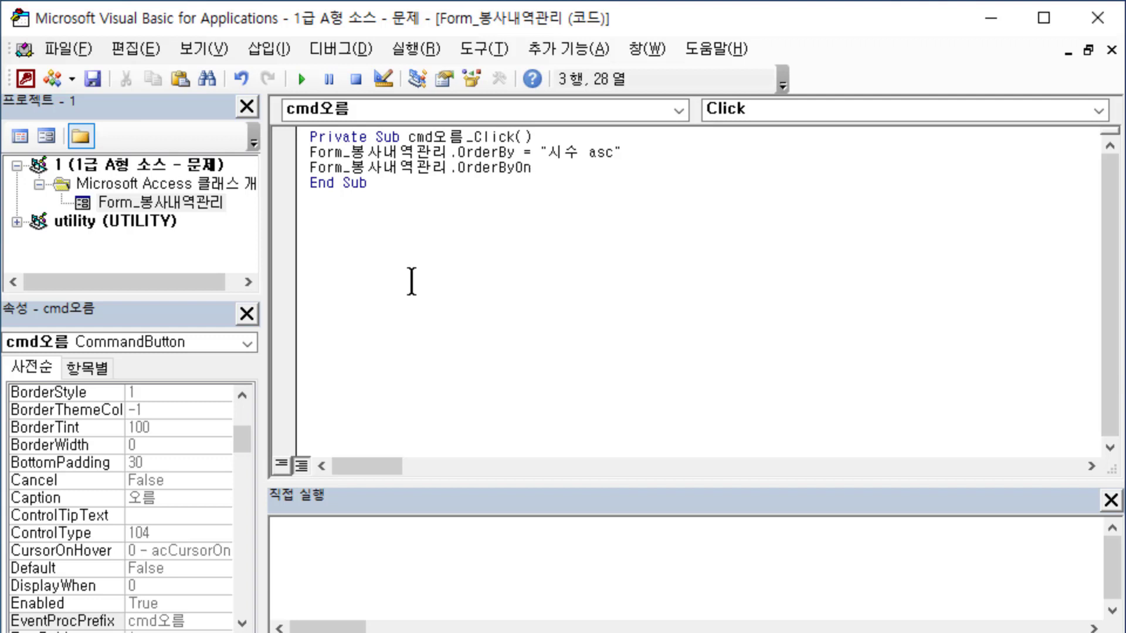
{"action": "type", "text": "="}
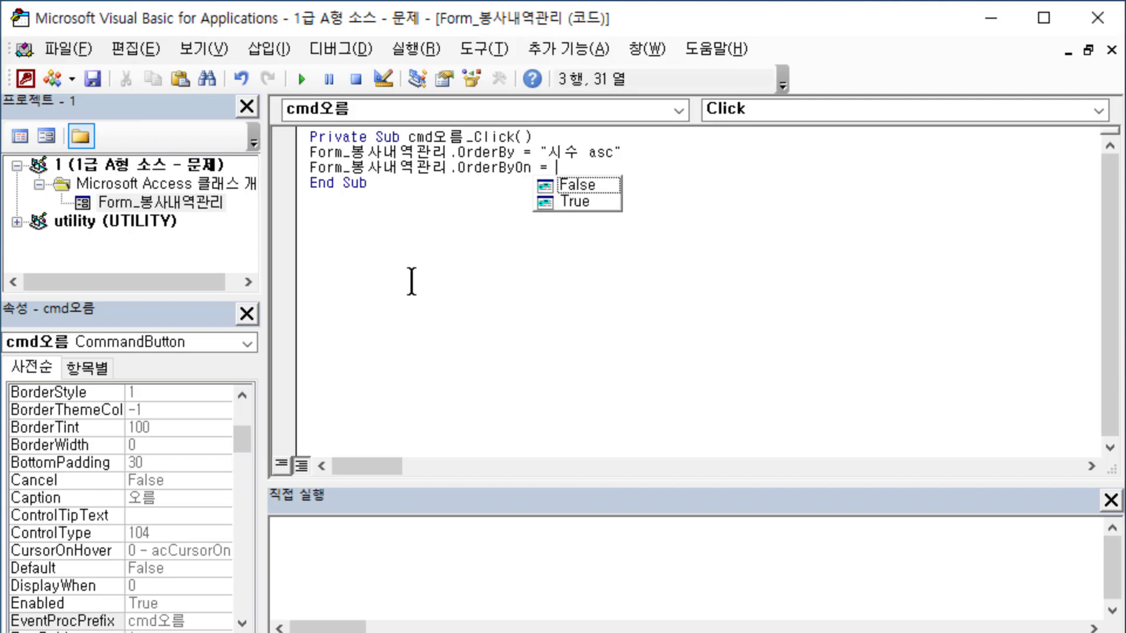
{"action": "key", "text": "Down"}
{"action": "key", "text": "Tab"}
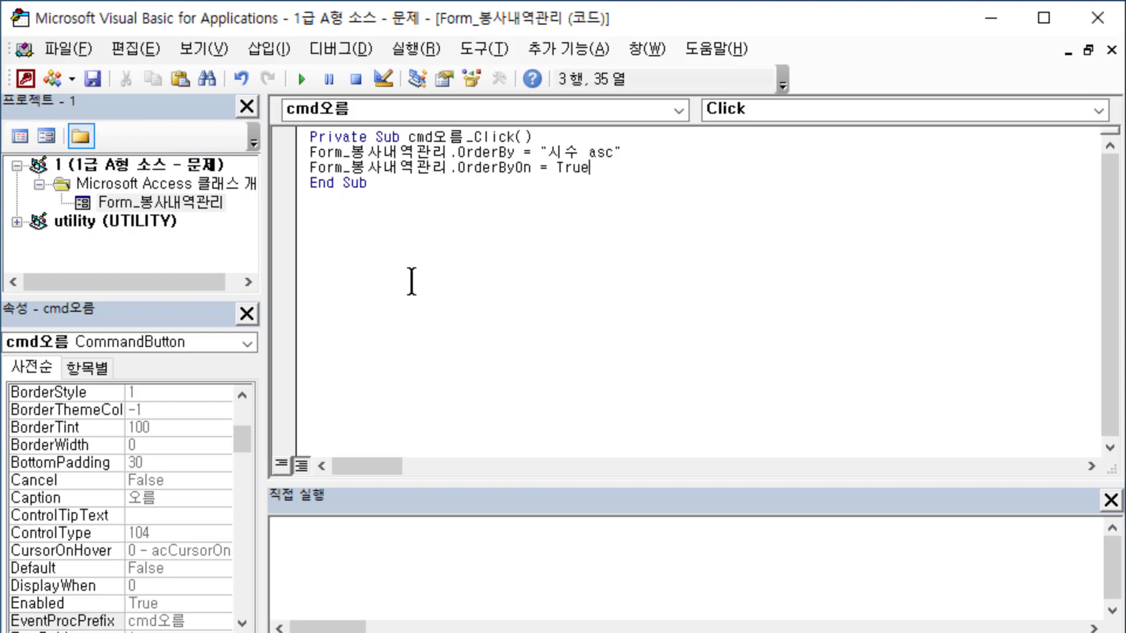
Step: Copy both OrderBy and OrderByOn statements from cmd오름_Click into a new Click event procedure for cmd내림
{"action": "left_click_drag", "start_coordinate": [591, 169], "coordinate": [306, 156]}
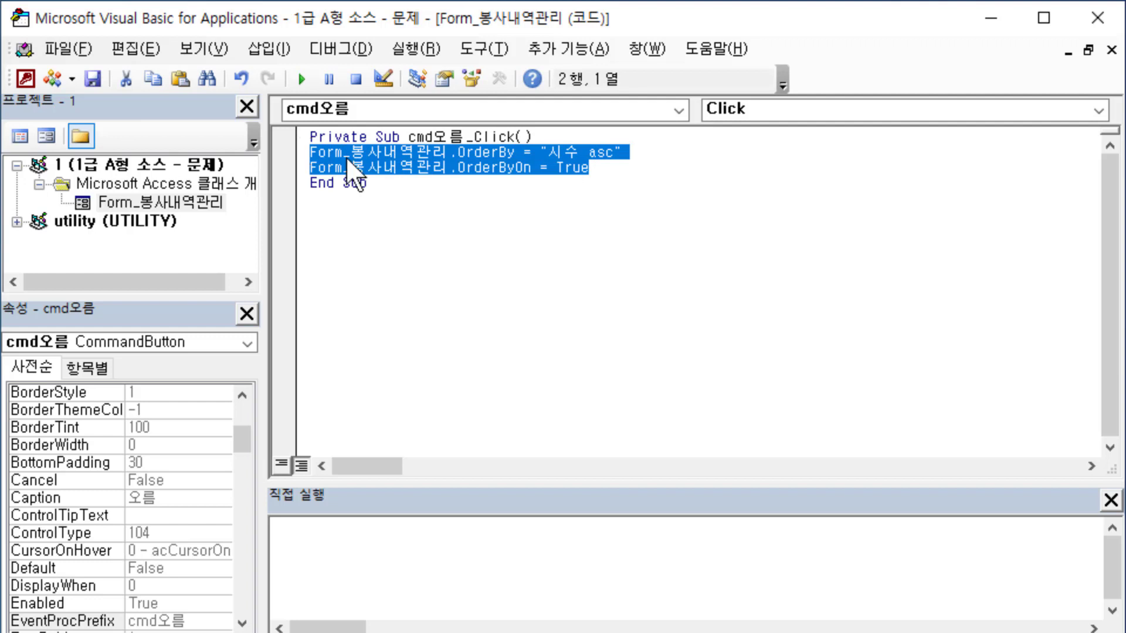
{"action": "left_click", "coordinate": [680, 110]}
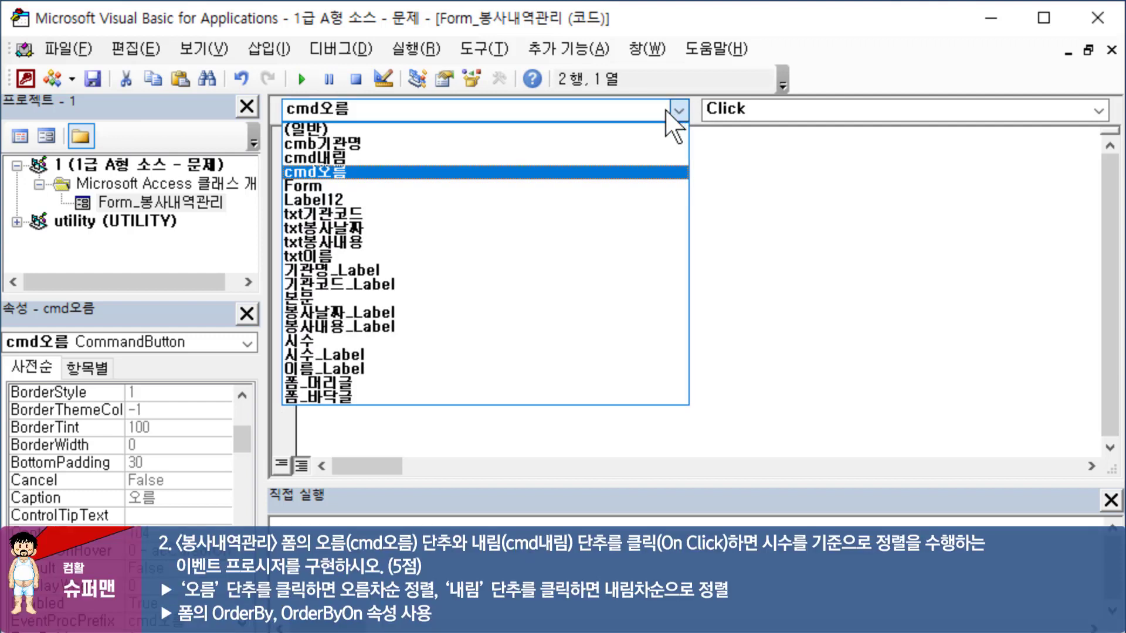
{"action": "left_click", "coordinate": [562, 157]}
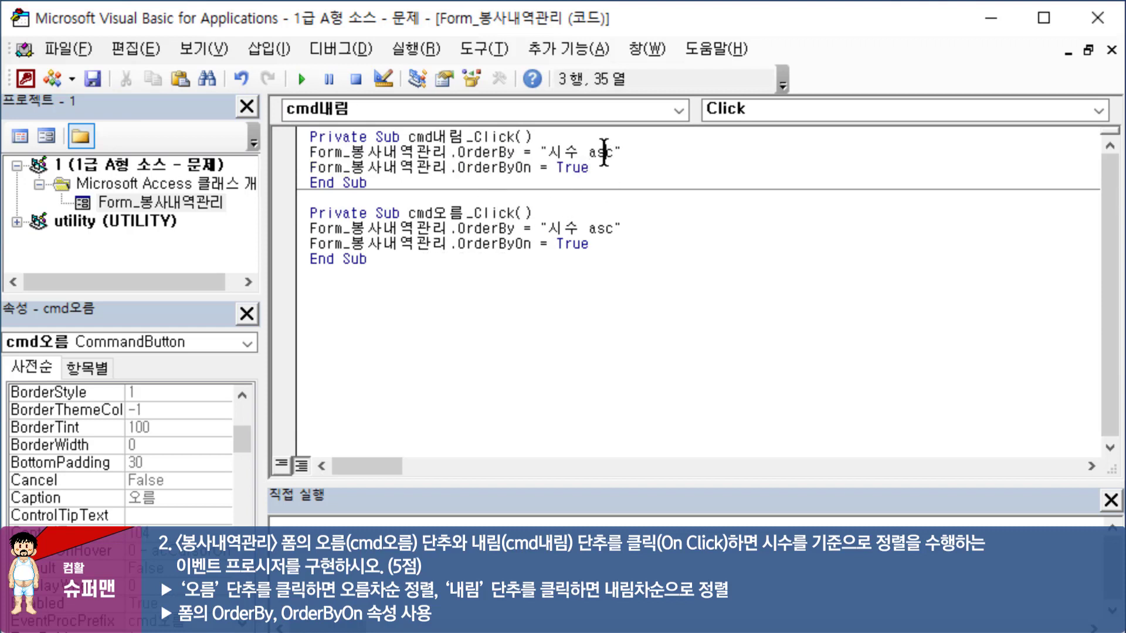
Step: Change the OrderBy statement in cmd내림_Click so that it sorts 시수 in descending order
{"action": "left_click", "coordinate": [605, 153]}
{"action": "key", "text": "BackSpace"}
{"action": "key", "text": "BackSpace"}
{"action": "type", "text": "d"}
{"action": "left_click", "coordinate": [599, 167]}
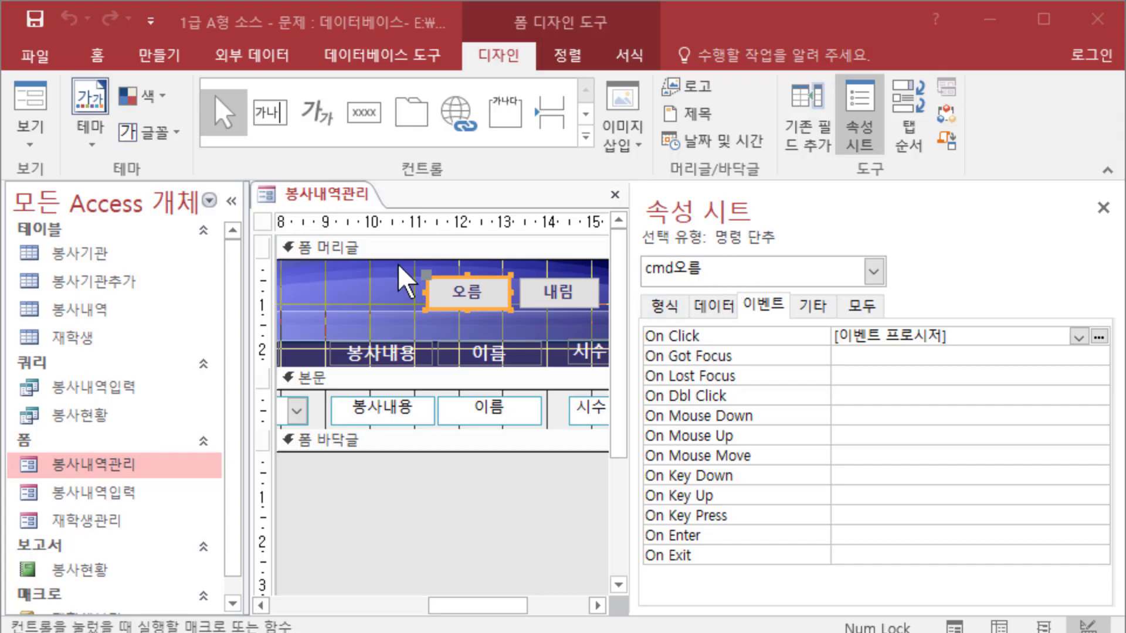
Step: Switch to Access, show the 봉사내역관리 form in Form view, and test its 오름 and 내림 sort buttons
{"action": "left_click", "coordinate": [346, 195]}
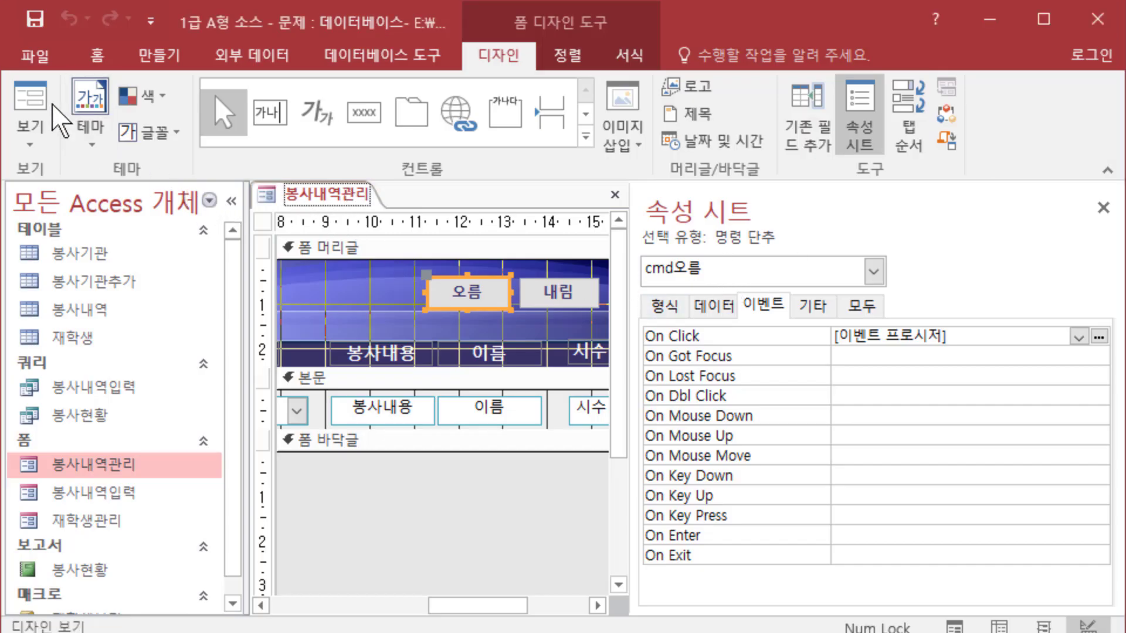
{"action": "left_click", "coordinate": [32, 111]}
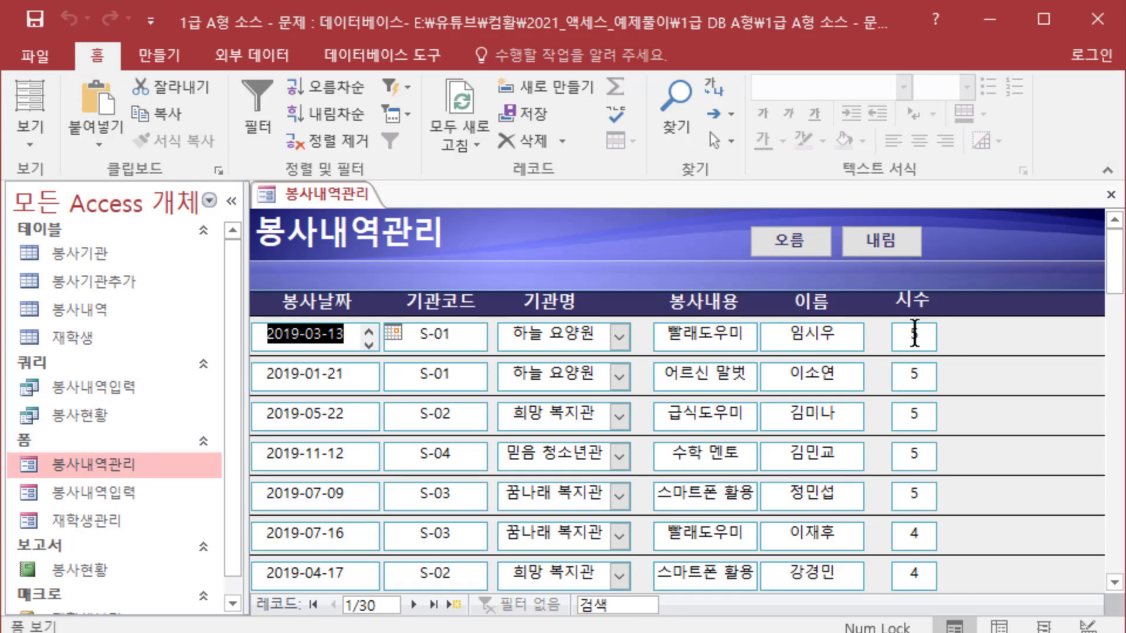
{"action": "left_click", "coordinate": [794, 241]}
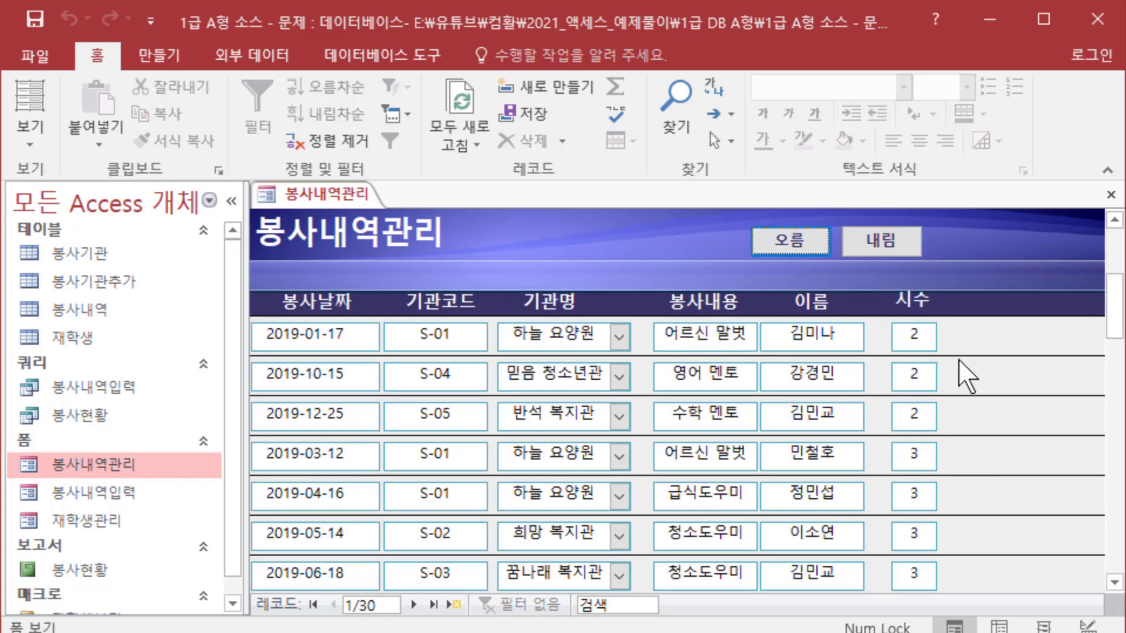
{"action": "left_click", "coordinate": [888, 242]}
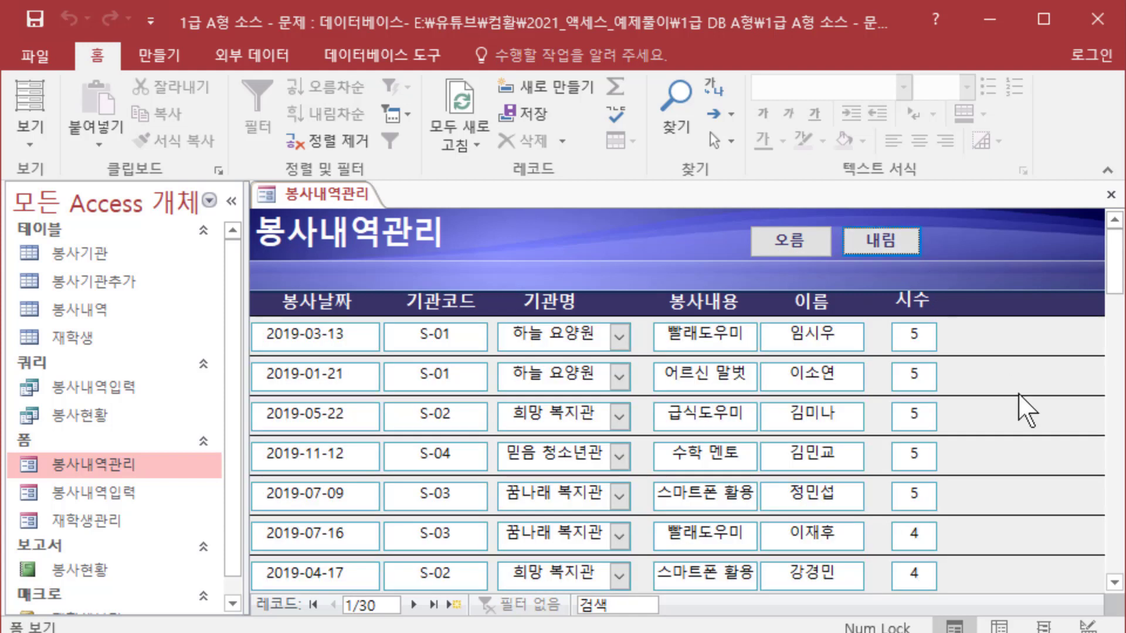